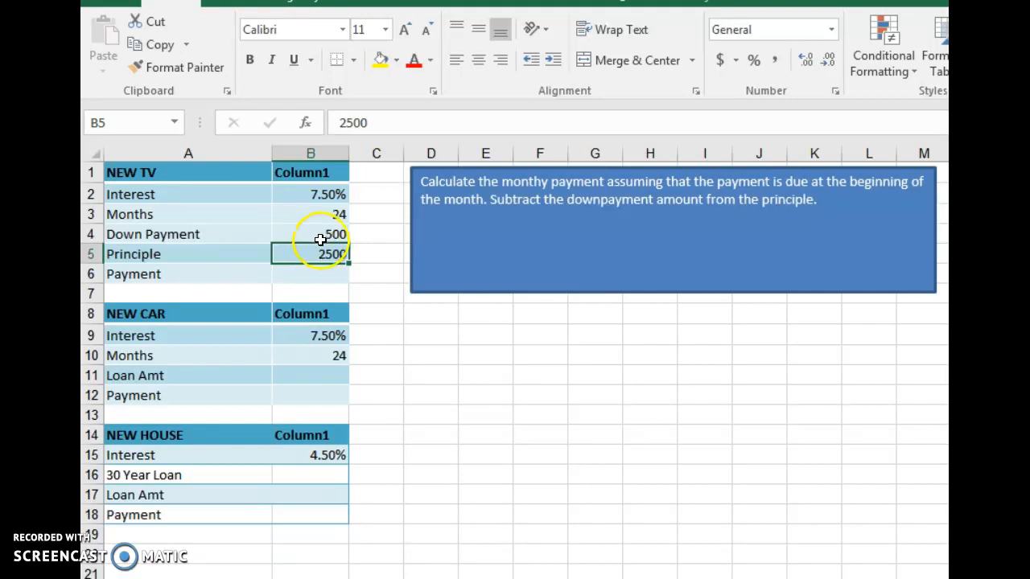
Clear the Column1 header text from cells B1 and B8 of the NEW TV and NEW CAR tables
click(333, 218)
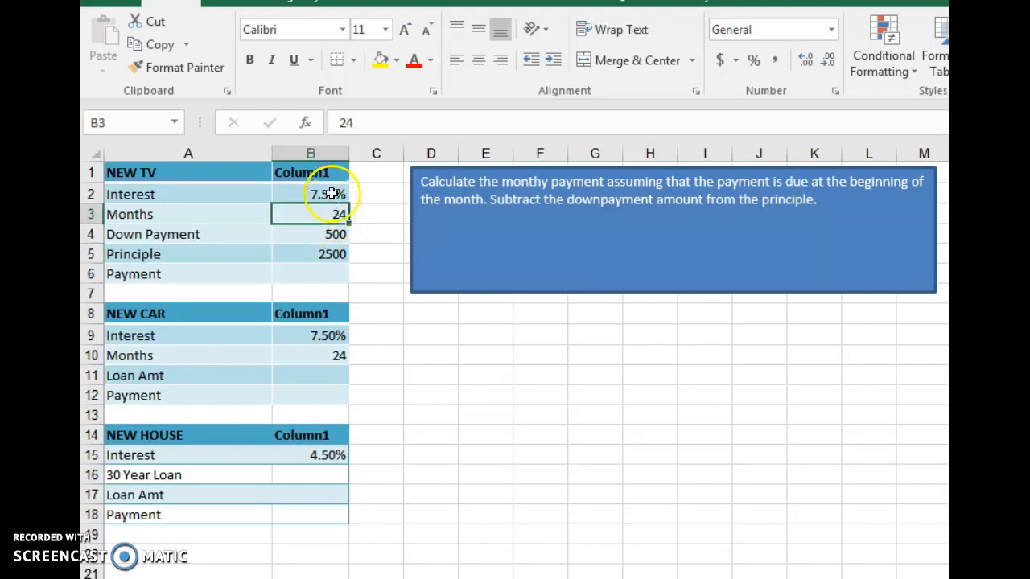
click(330, 194)
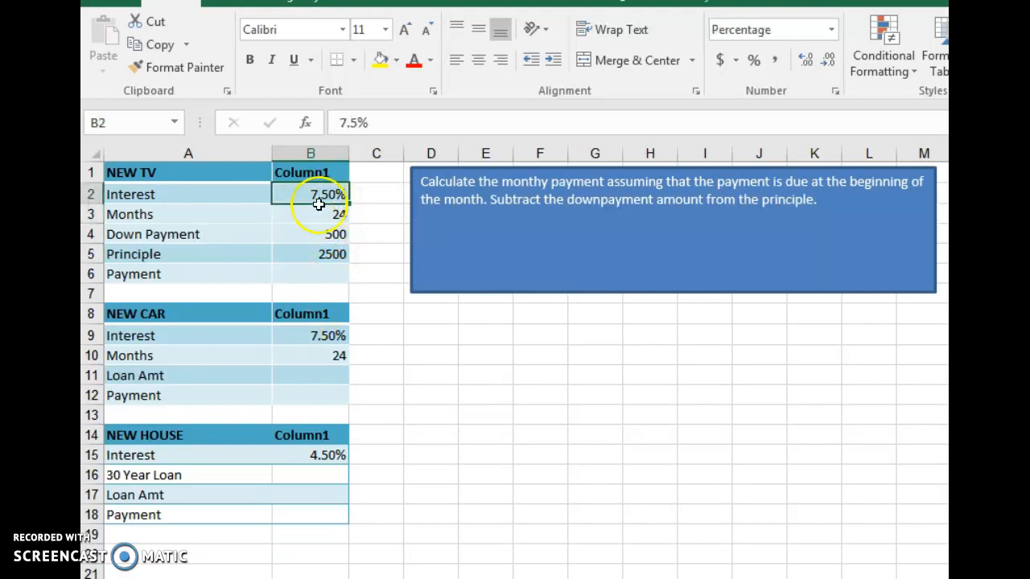
click(311, 172)
key(BackSpace)
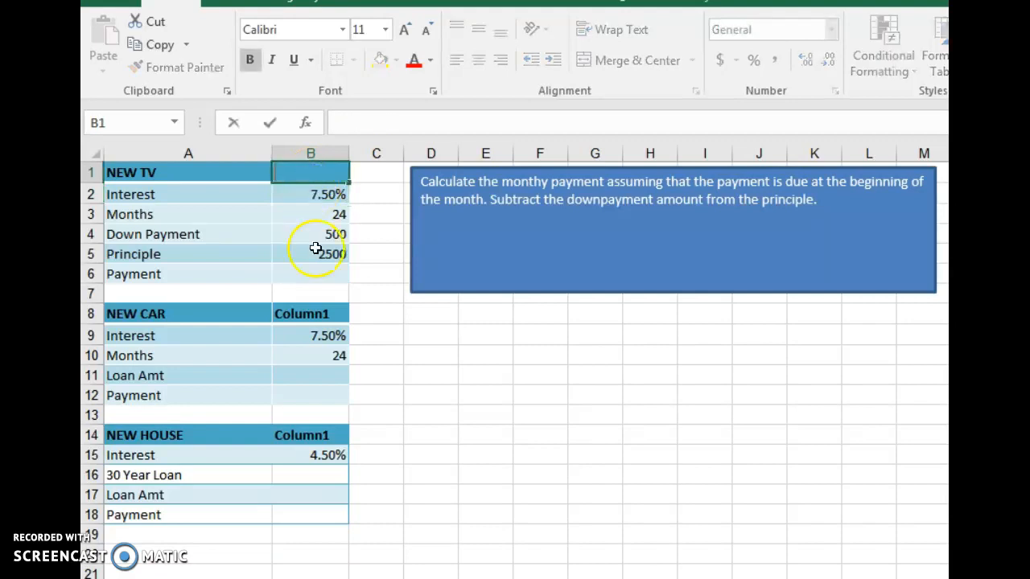
click(304, 314)
key(BackSpace)
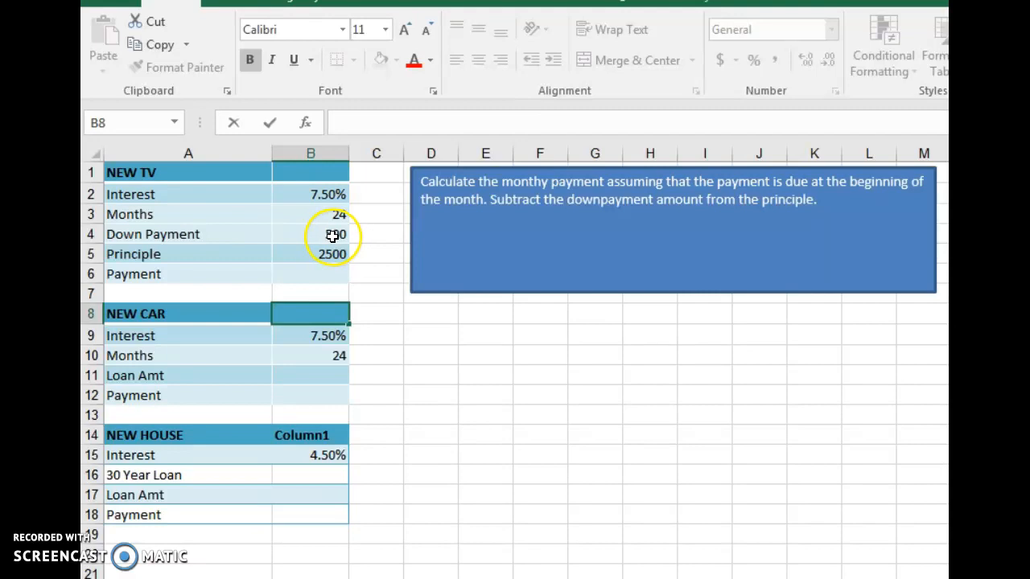
Insert the PMT function in the NEW TV Payment cell B6 with B2/12 as the rate
click(324, 268)
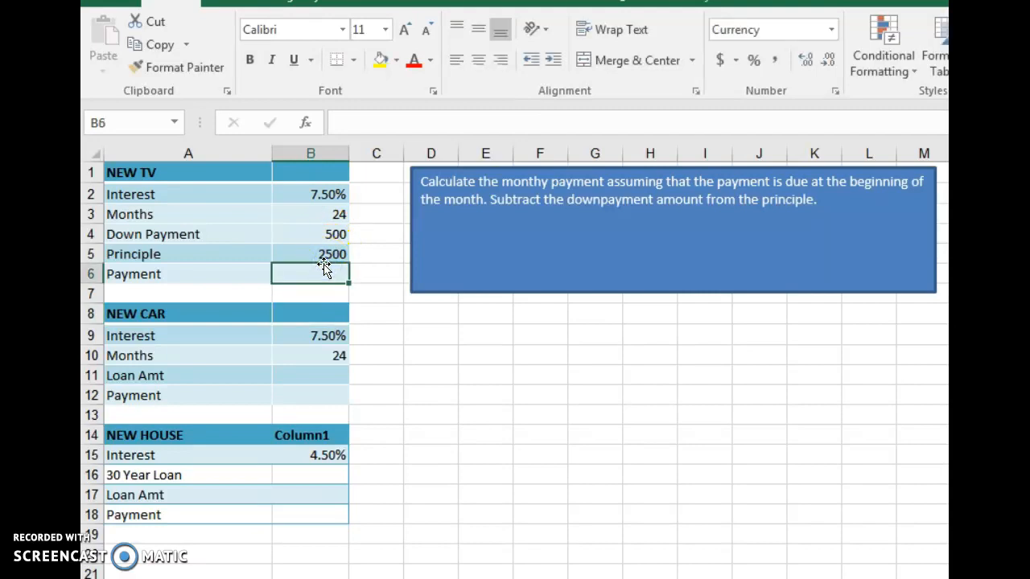
click(305, 123)
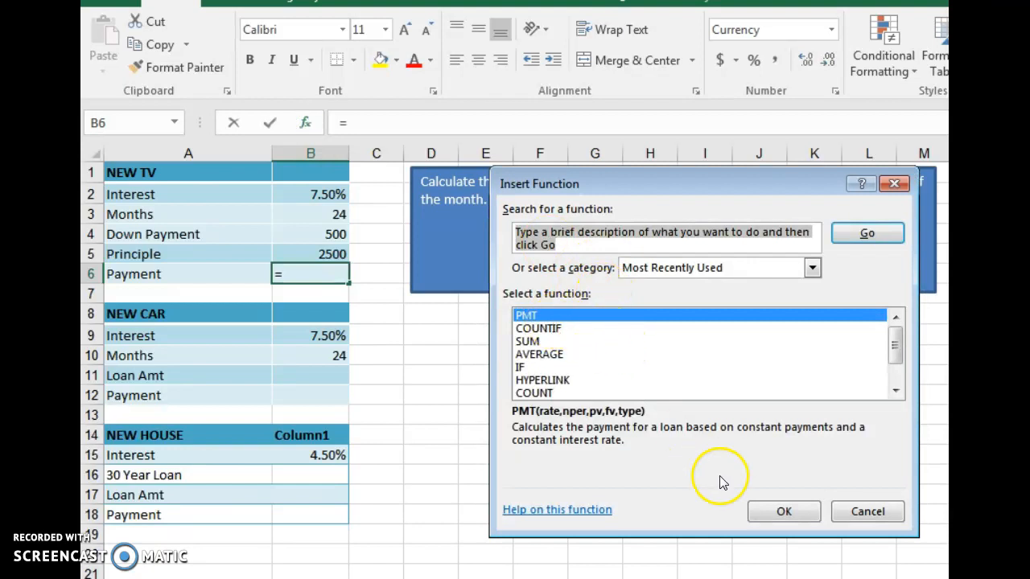
click(781, 511)
drag(577, 201, 265, 308)
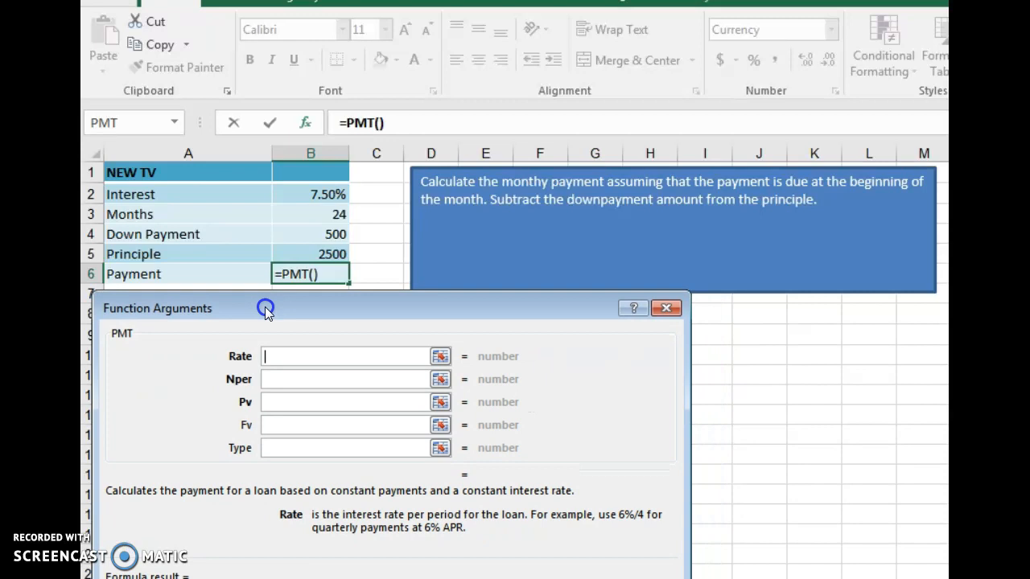
click(327, 193)
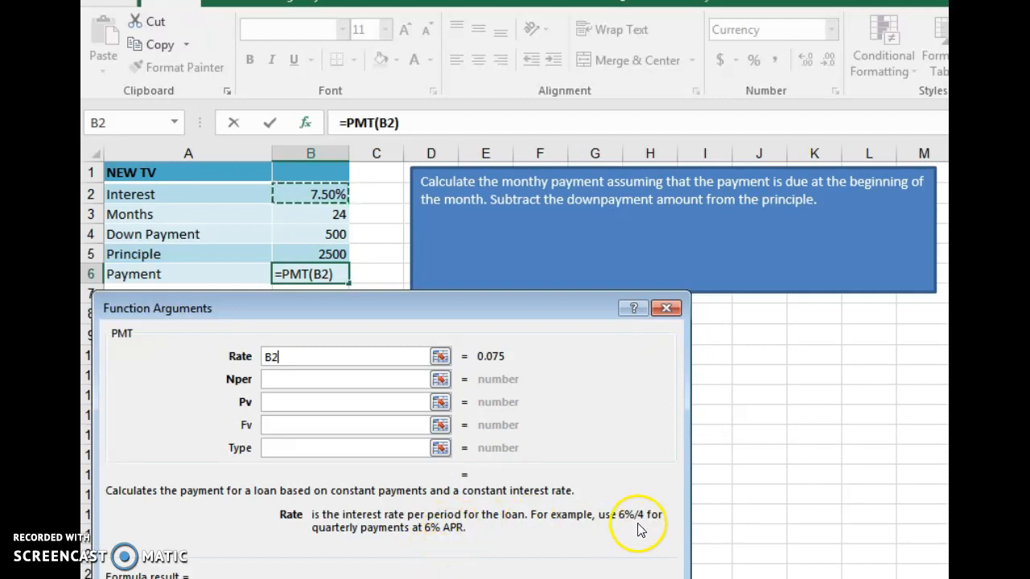
text(/12)
Set the NEW TV payment's number of periods to B3 and its present value to B5-B4
click(291, 380)
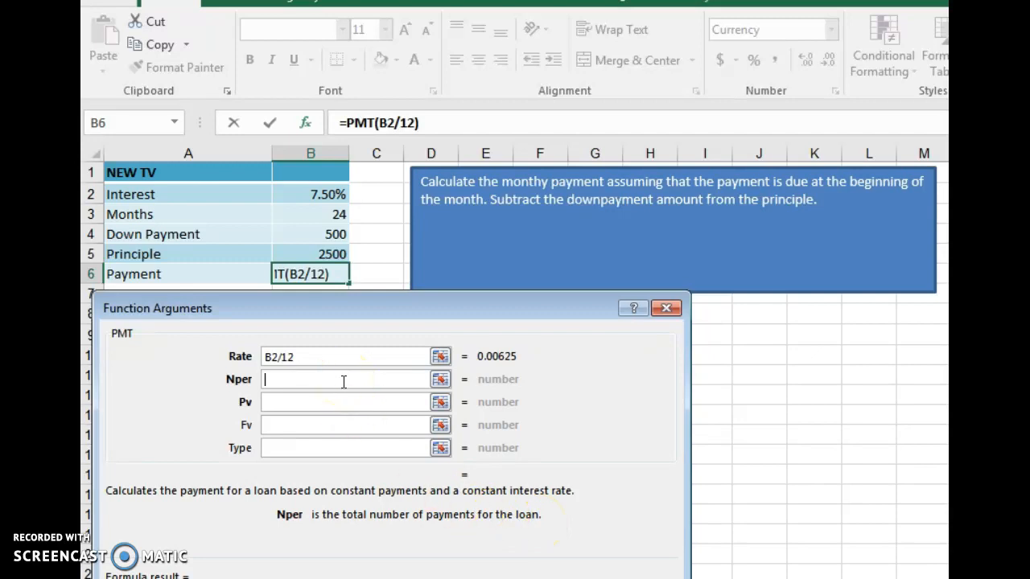
click(333, 217)
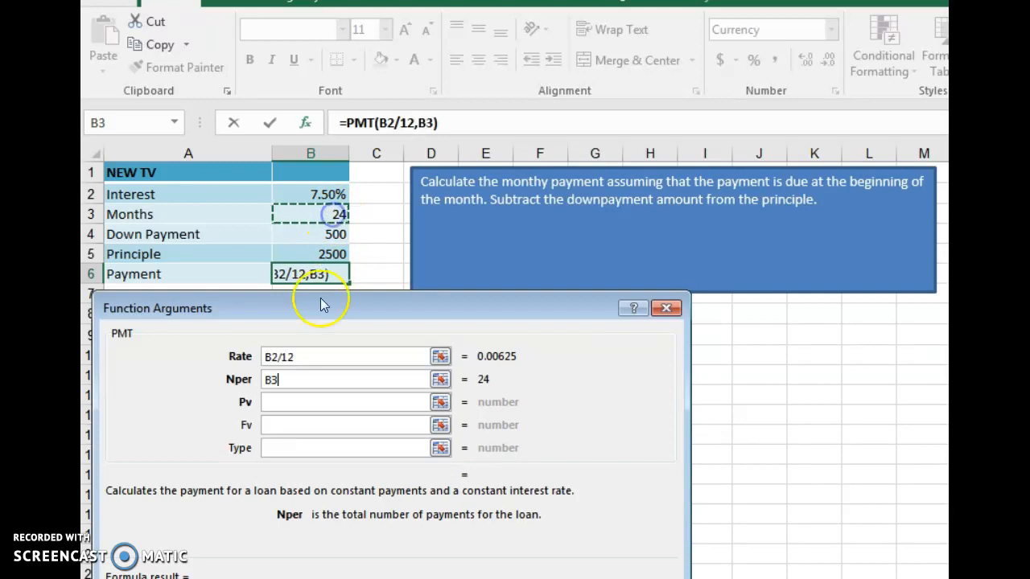
click(285, 405)
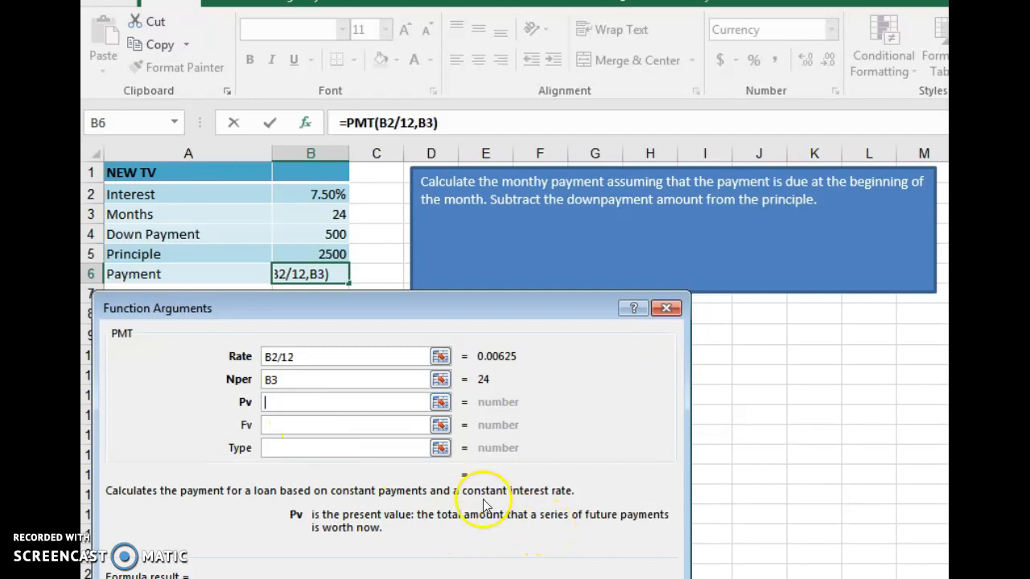
click(320, 254)
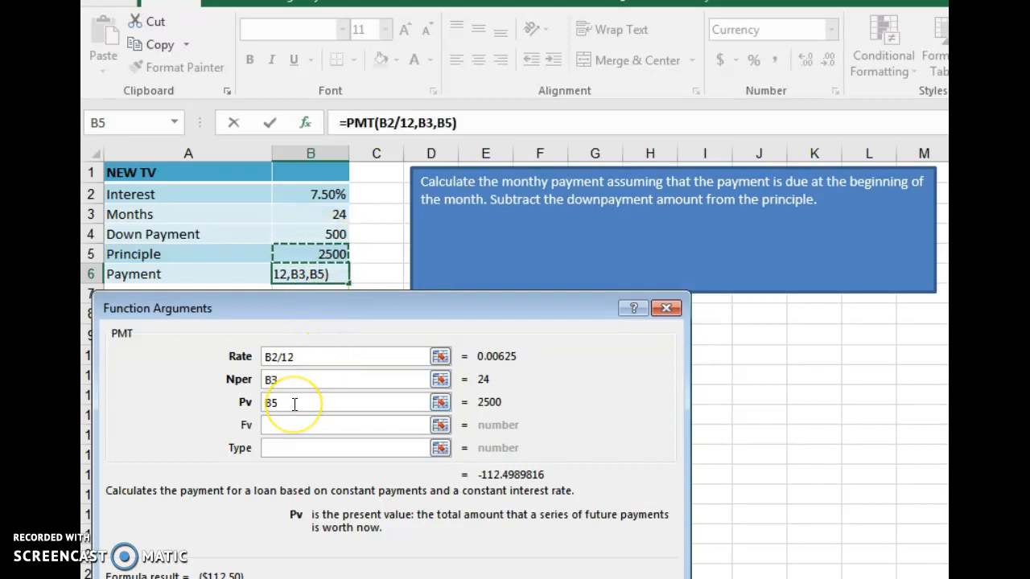
text(-)
click(310, 235)
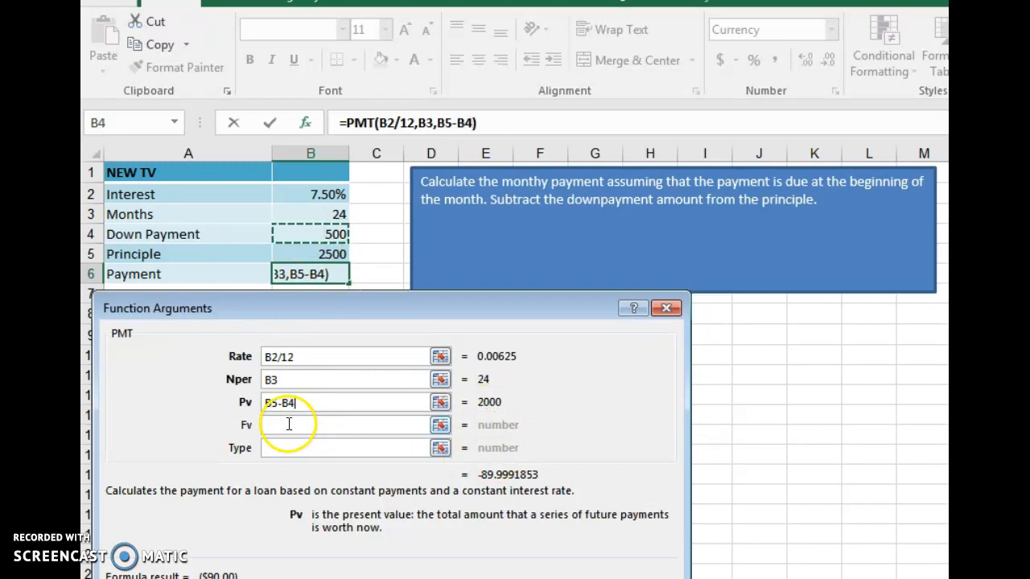
Set the payment type to 1 for beginning-of-month payments and complete the NEW TV PMT formula
click(299, 447)
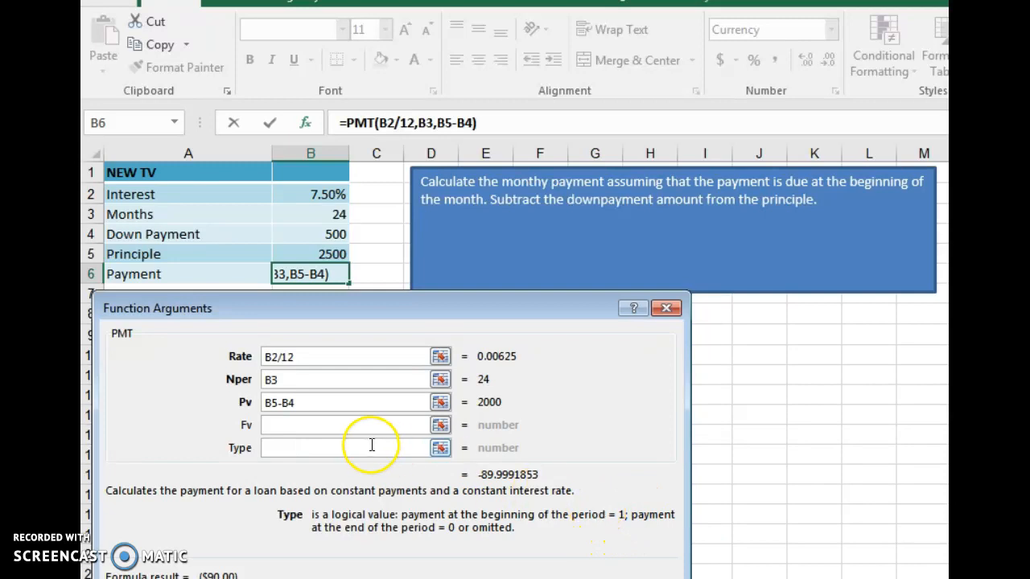
text(1)
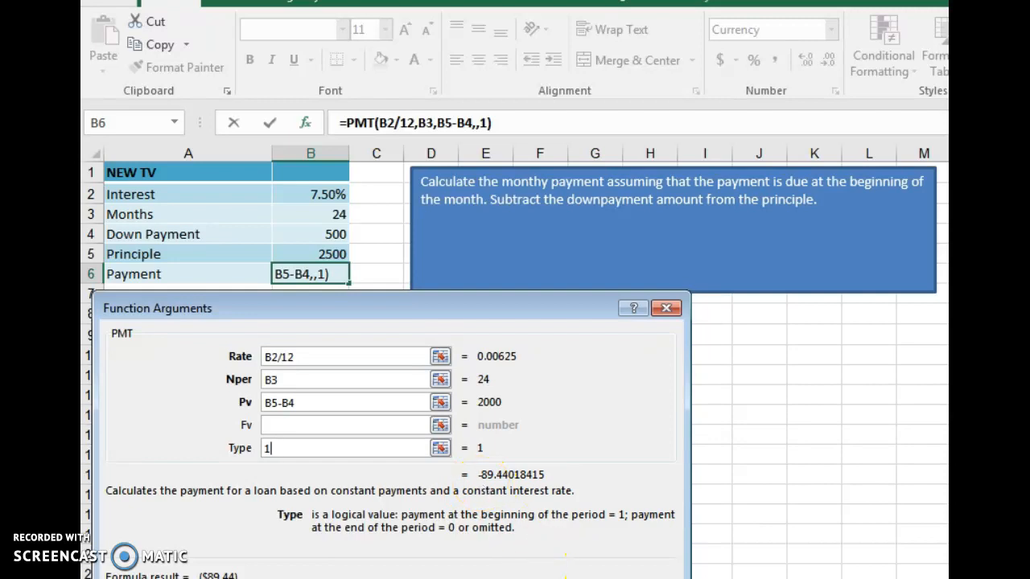
key(Return)
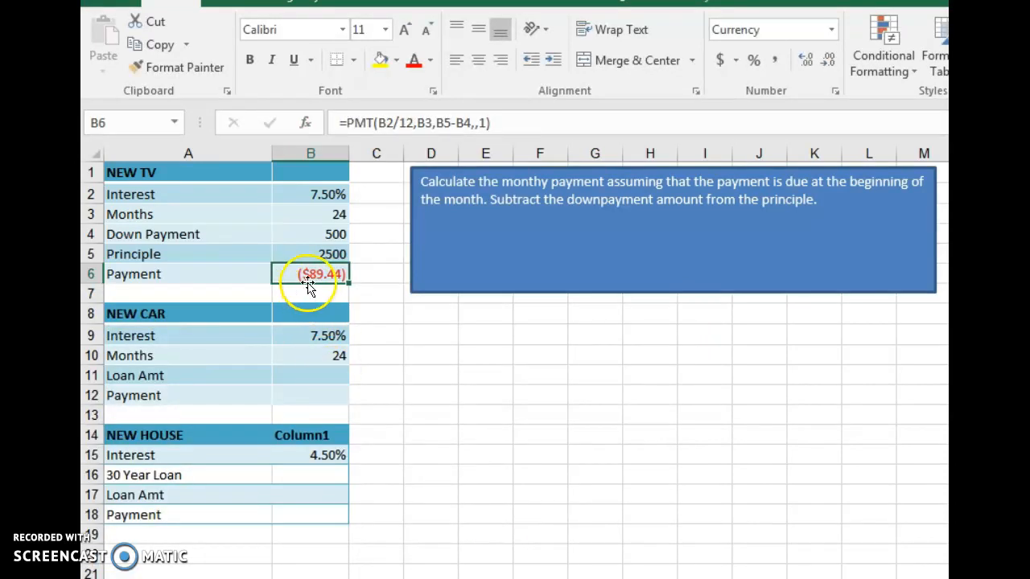
Negate the PMT formula in B6 by inserting a minus sign directly after the equals sign
click(343, 123)
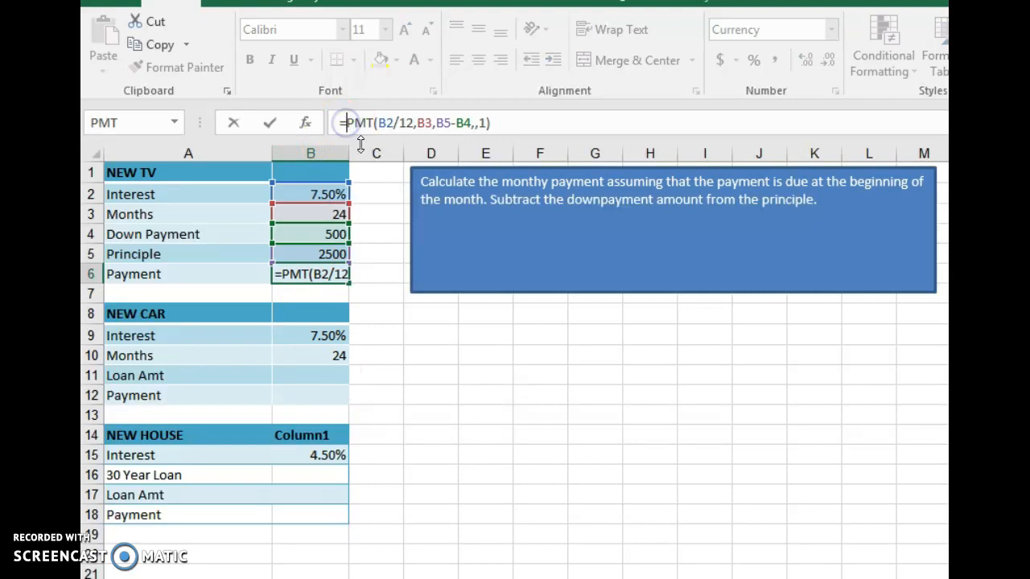
text(-)
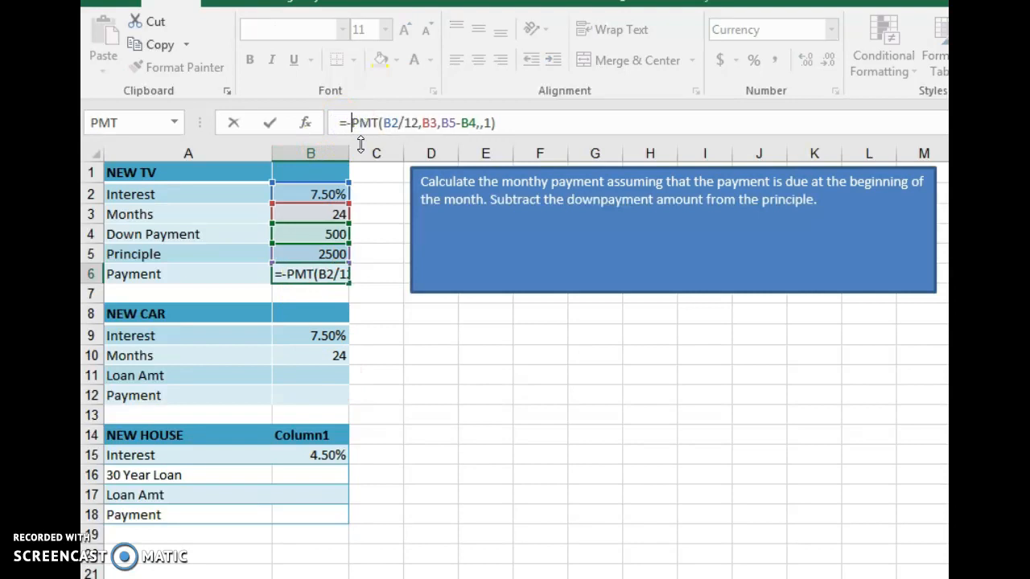
key(Return)
click(314, 276)
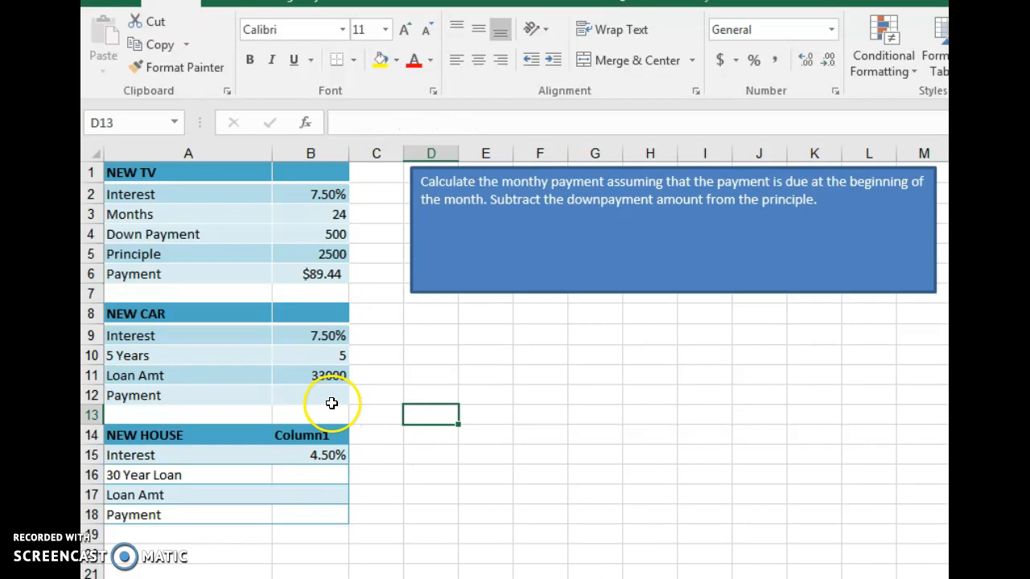
Set the NEW CAR interest rate in B9 to 5%
click(325, 377)
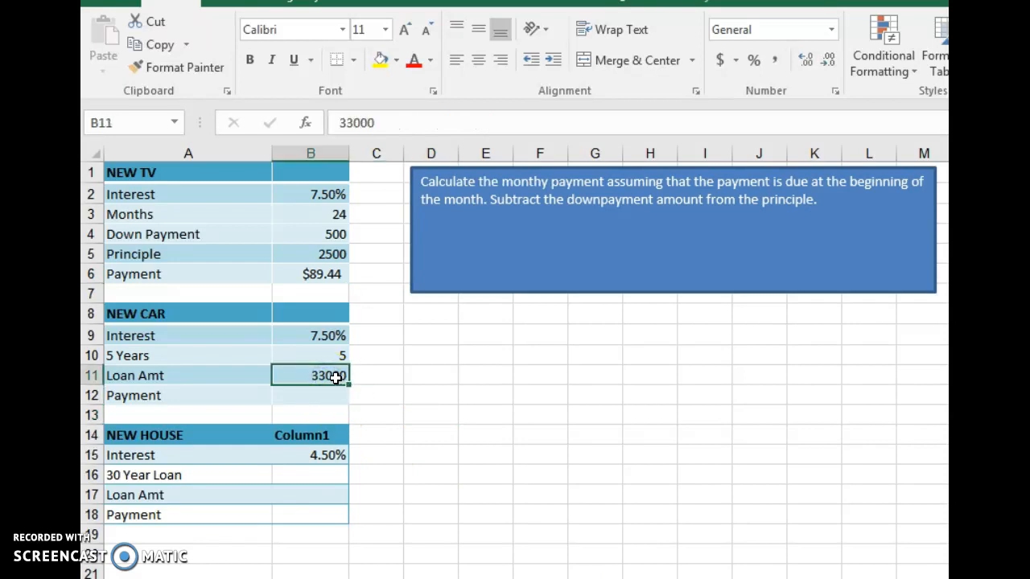
click(328, 361)
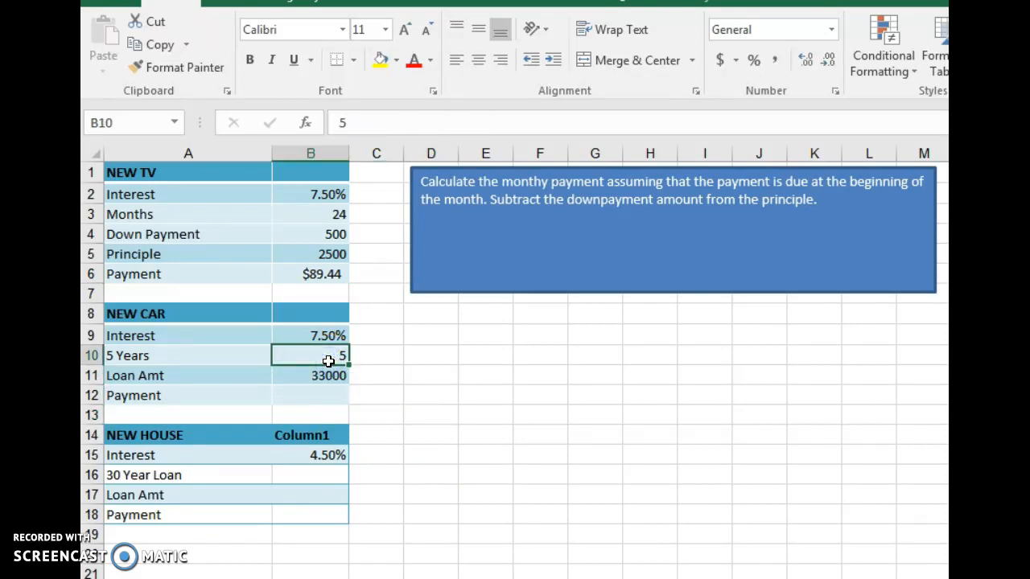
click(330, 336)
text(5)
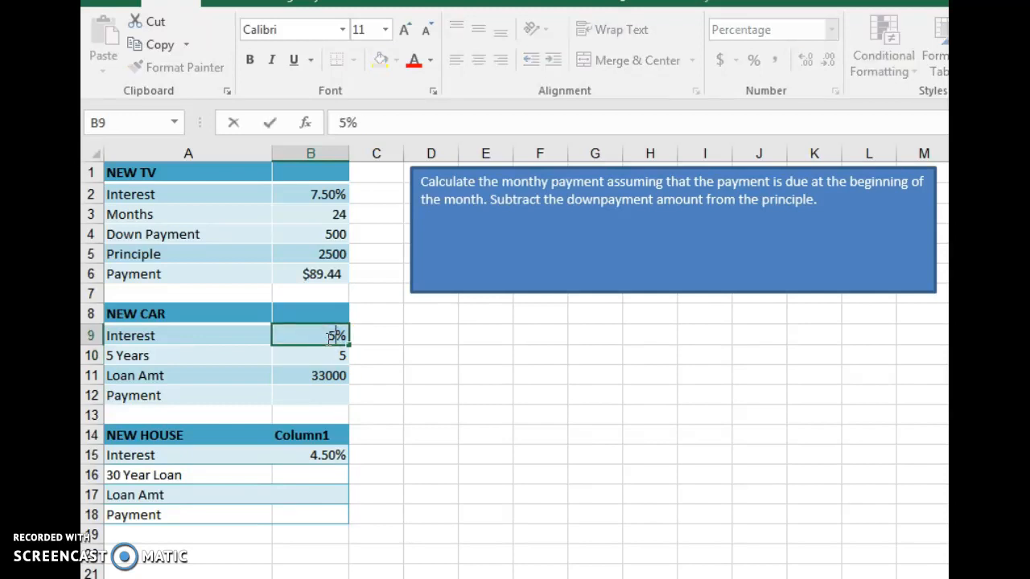
click(539, 395)
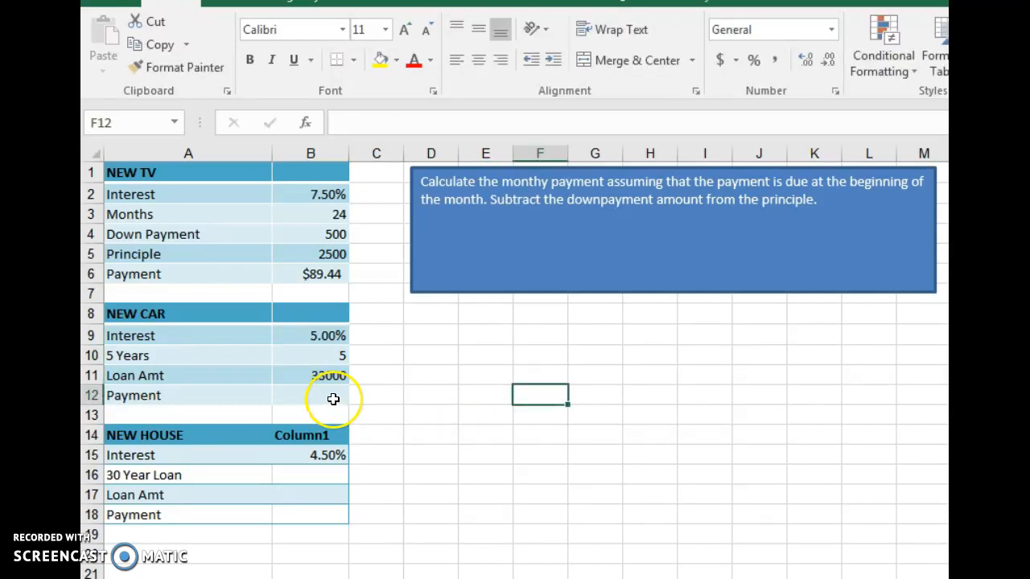
Insert the PMT function in the NEW CAR Payment cell B12 with B9/12 as the rate
click(330, 395)
click(309, 122)
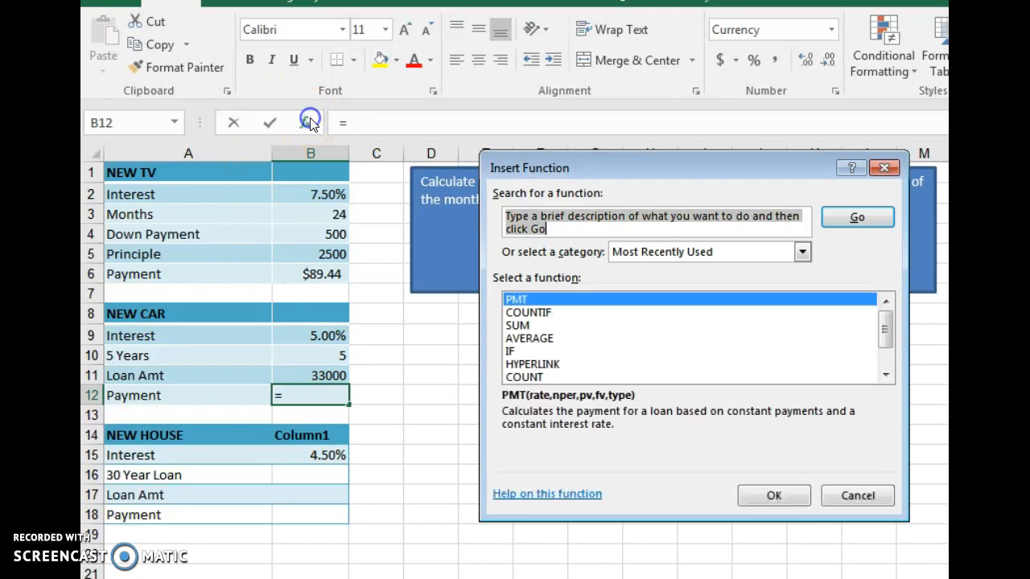
click(792, 502)
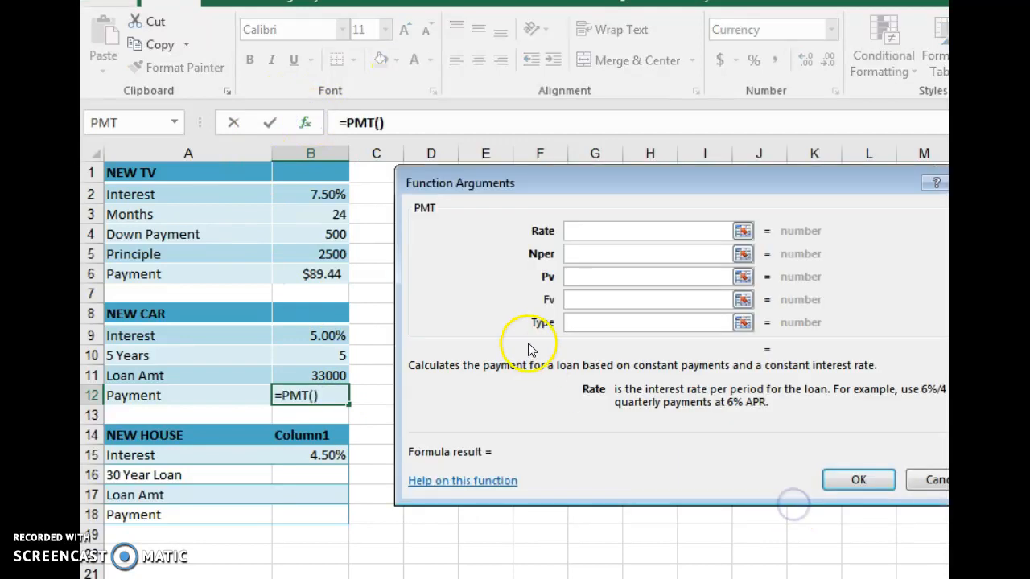
click(310, 337)
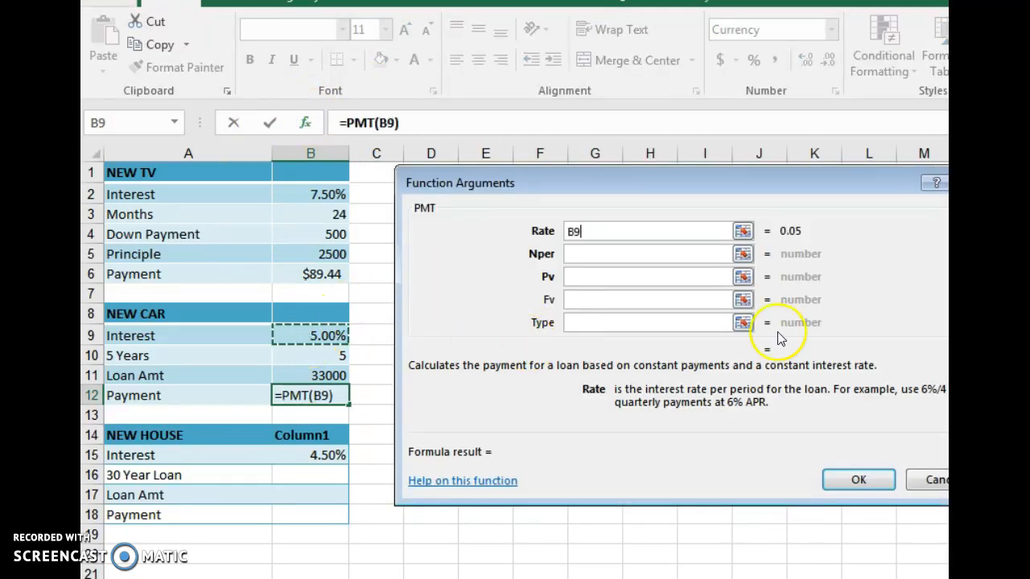
click(579, 230)
text(/12)
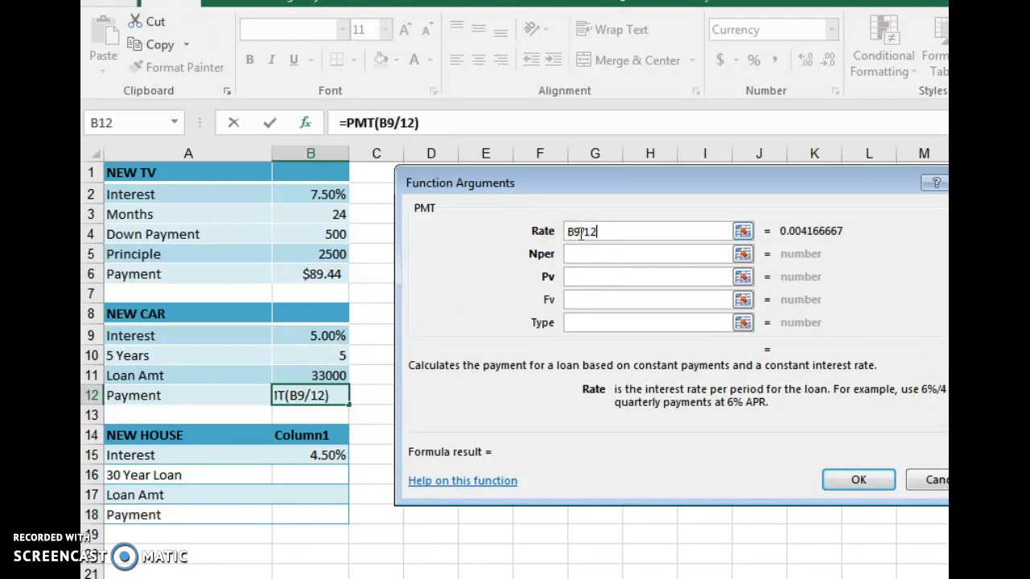
Set the number of periods for the NEW CAR payment to B10*12 to convert years into months
click(582, 253)
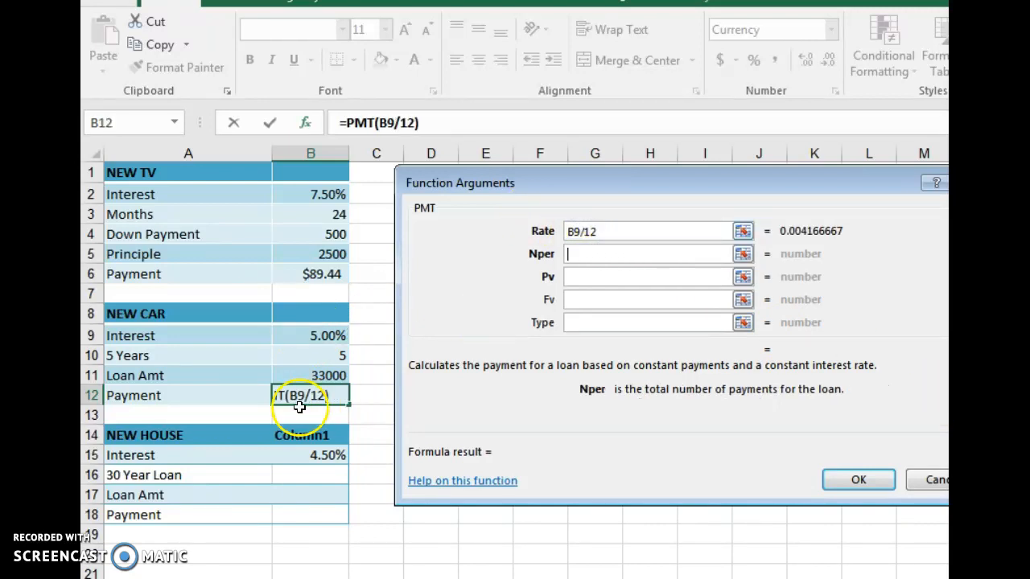
click(333, 355)
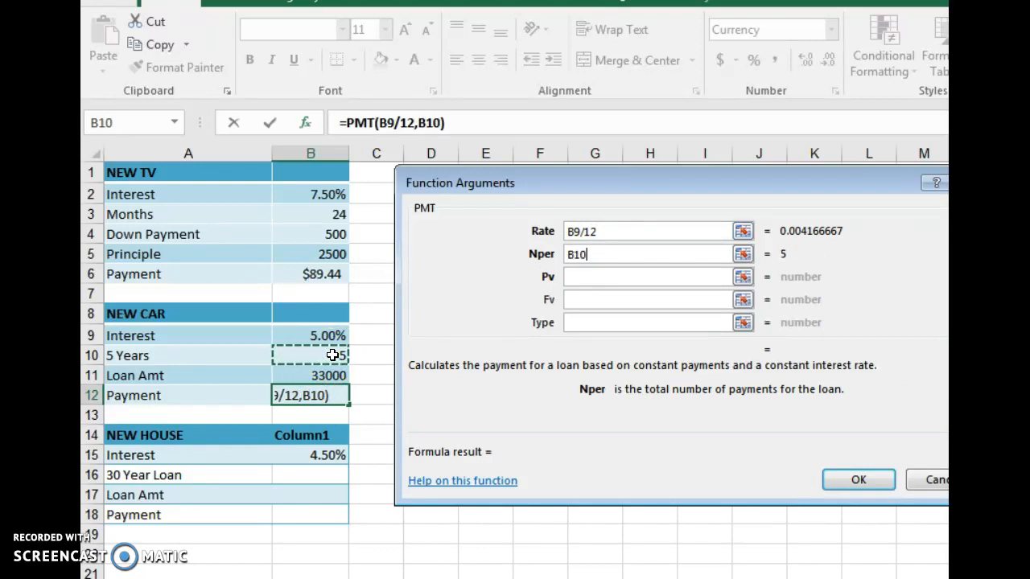
text(*)
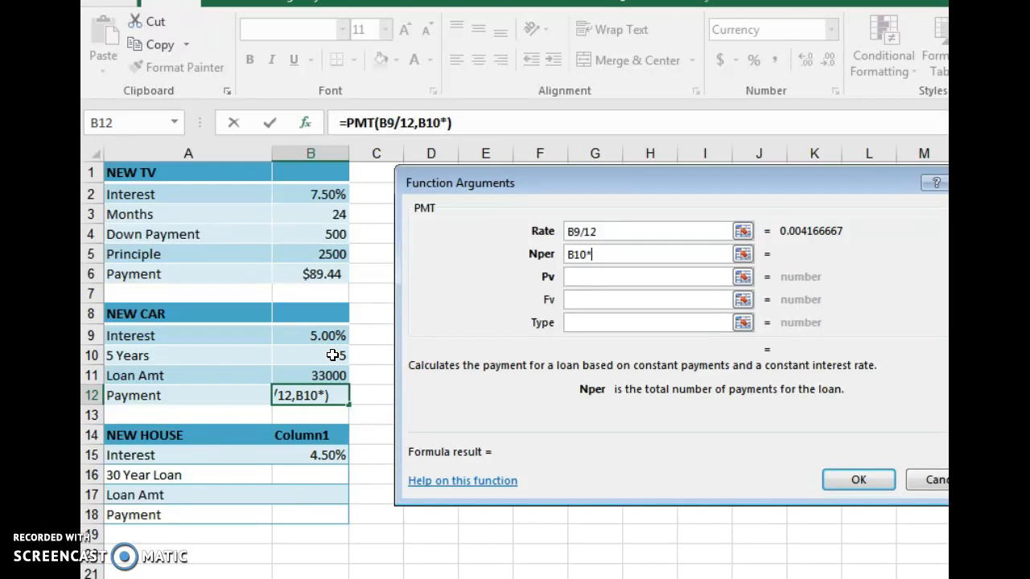
text(12)
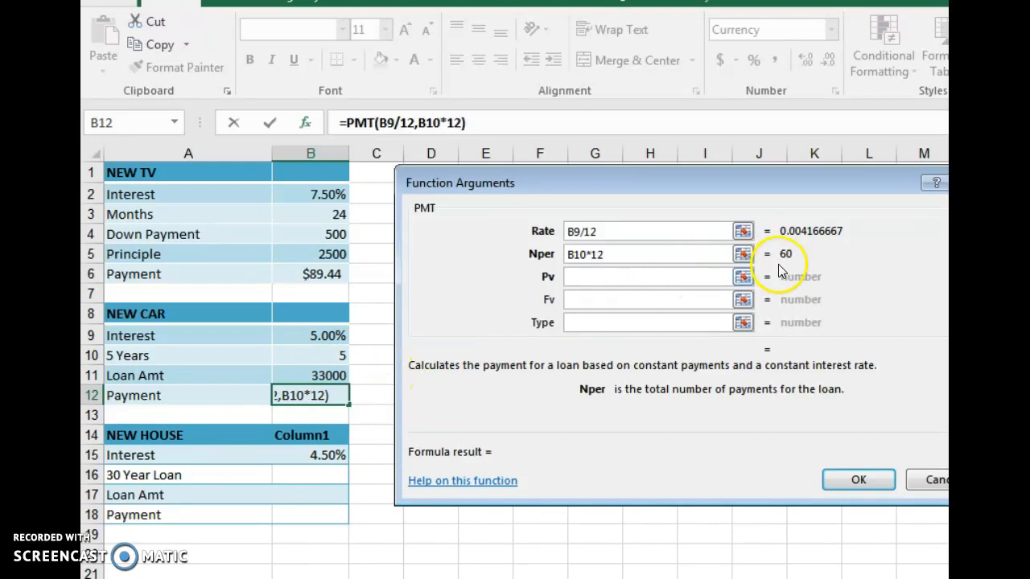
Set the NEW CAR payment's present value to B11-10000 and its type to 1
click(591, 278)
click(320, 376)
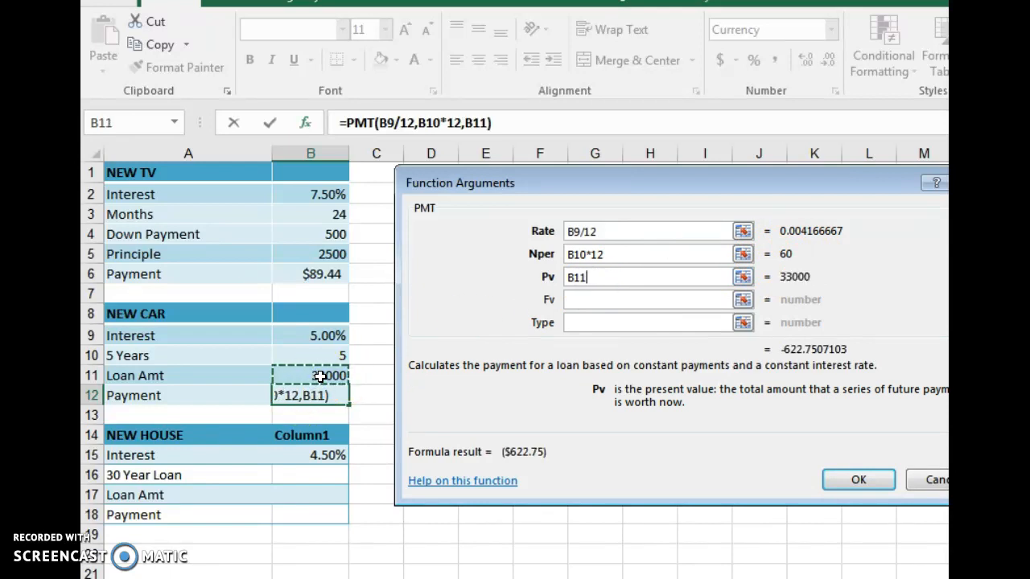
text(-)
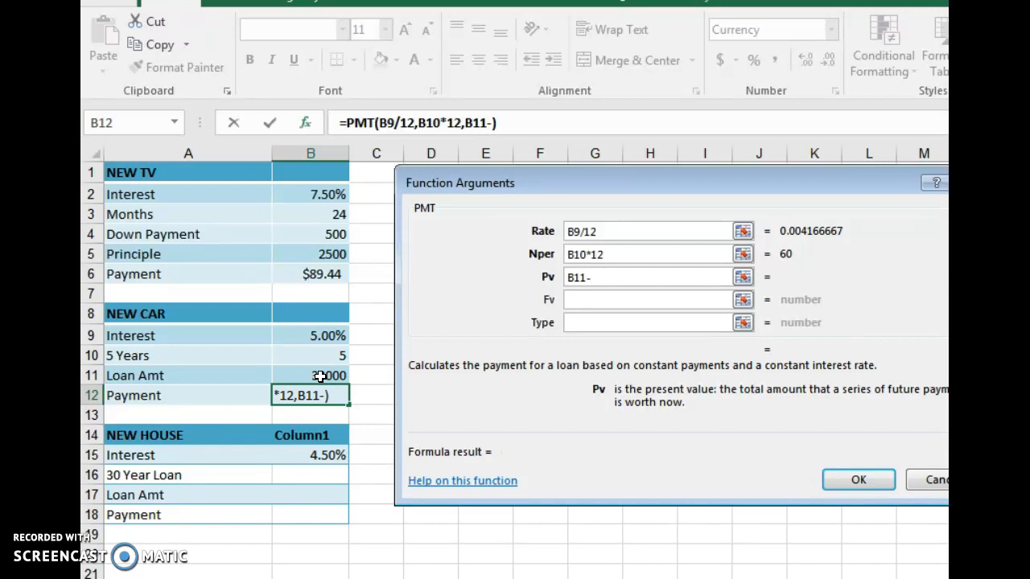
text(10000)
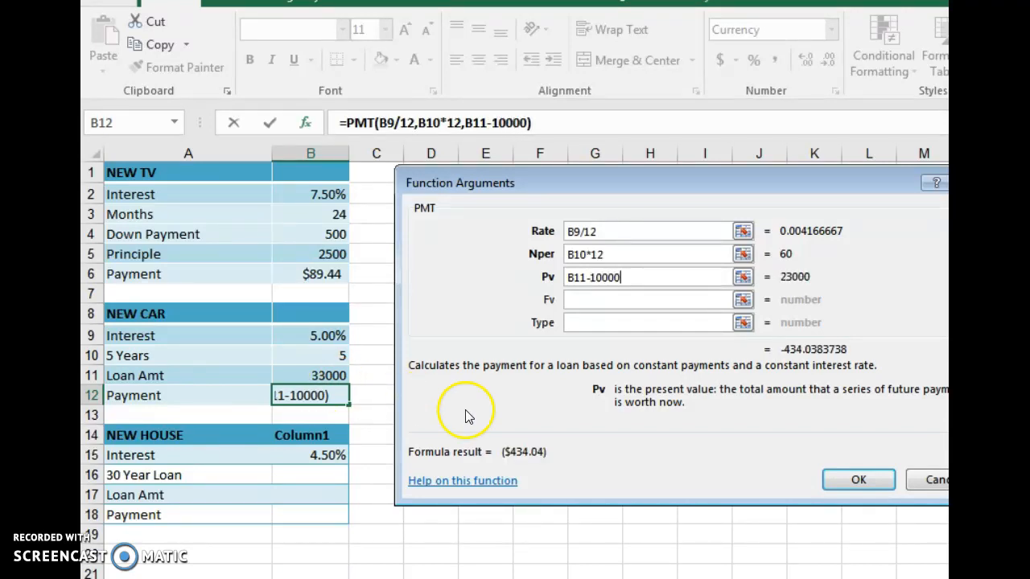
click(571, 323)
text(1)
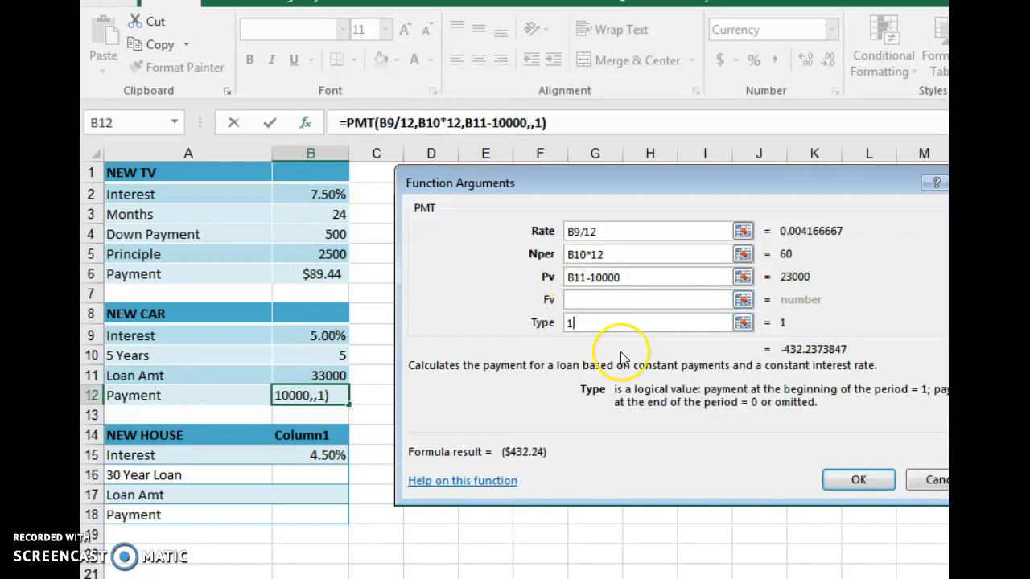
Complete the NEW CAR payment function in B12 and put a minus sign before PMT to make the payment positive
click(875, 479)
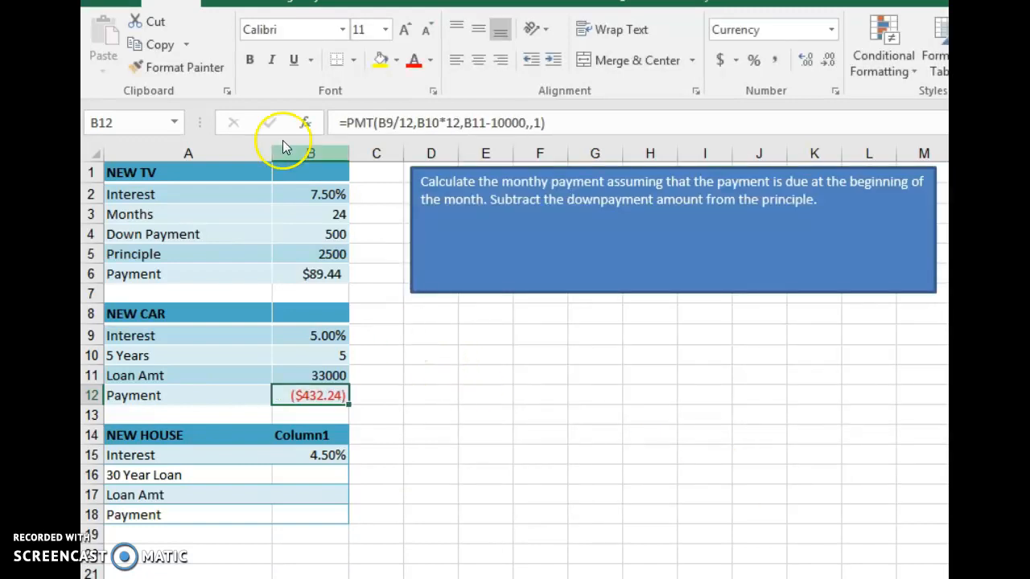
click(346, 119)
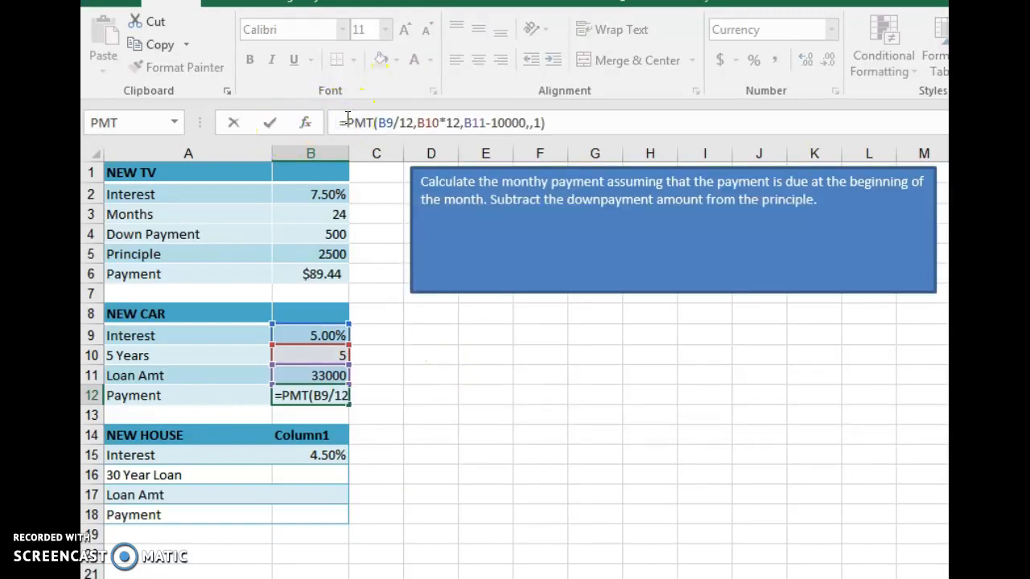
text(-)
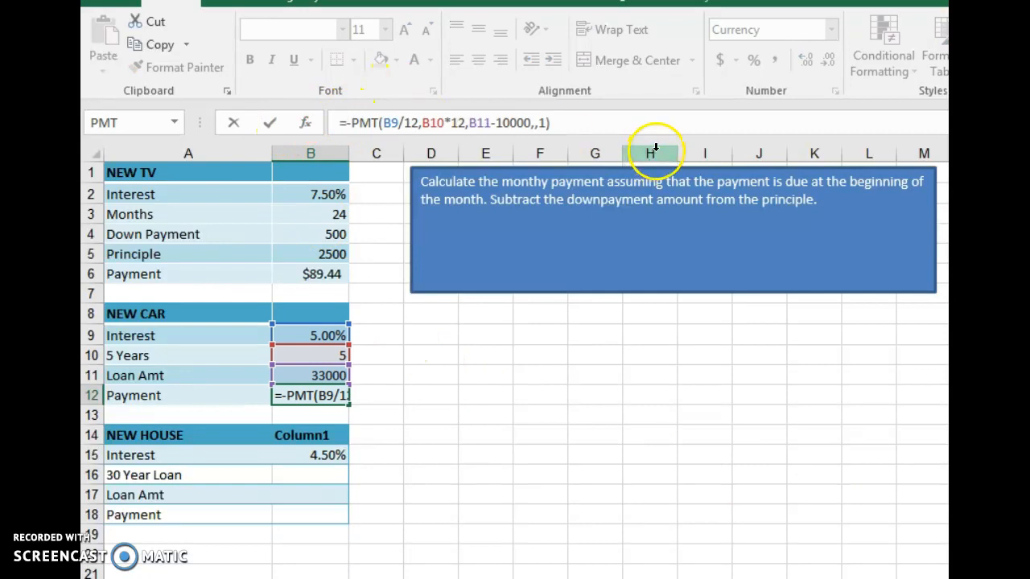
key(Return)
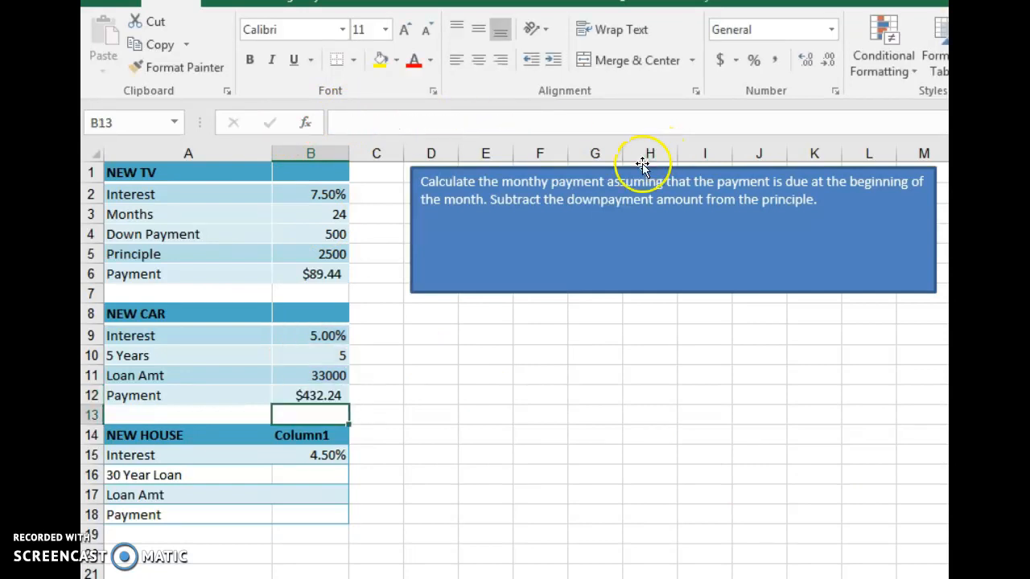
click(334, 395)
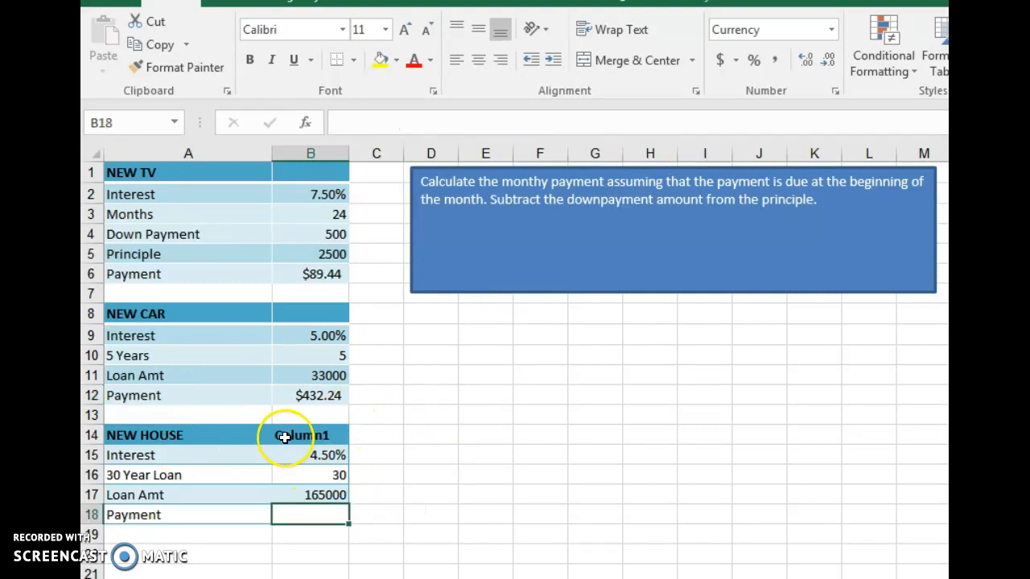
Clear the Column1 heading from cell B14 of the NEW HOUSE table
click(298, 433)
key(BackSpace)
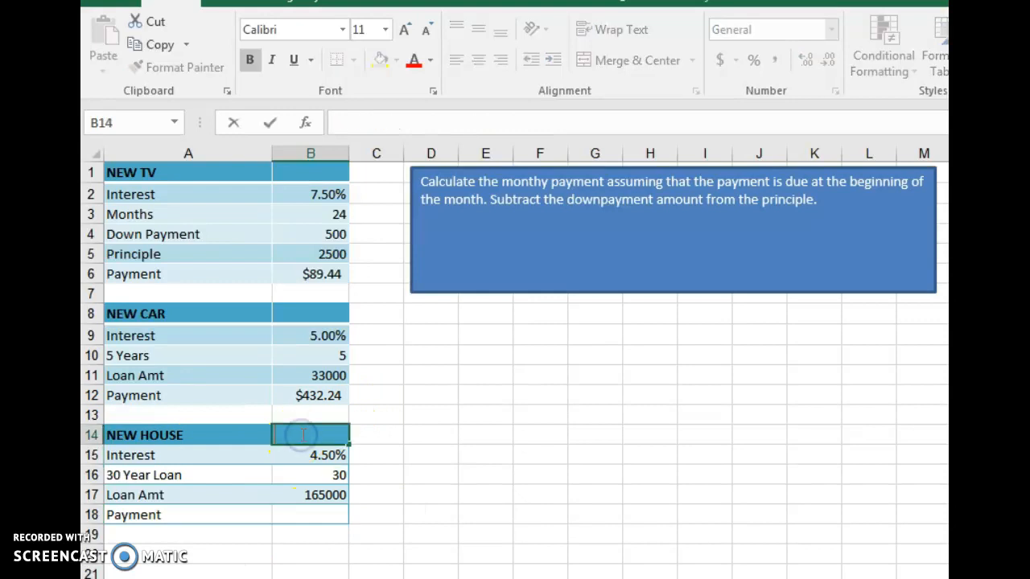
click(529, 505)
Insert the PMT function in the NEW HOUSE Payment cell B18 with B15/12 as the rate
click(321, 496)
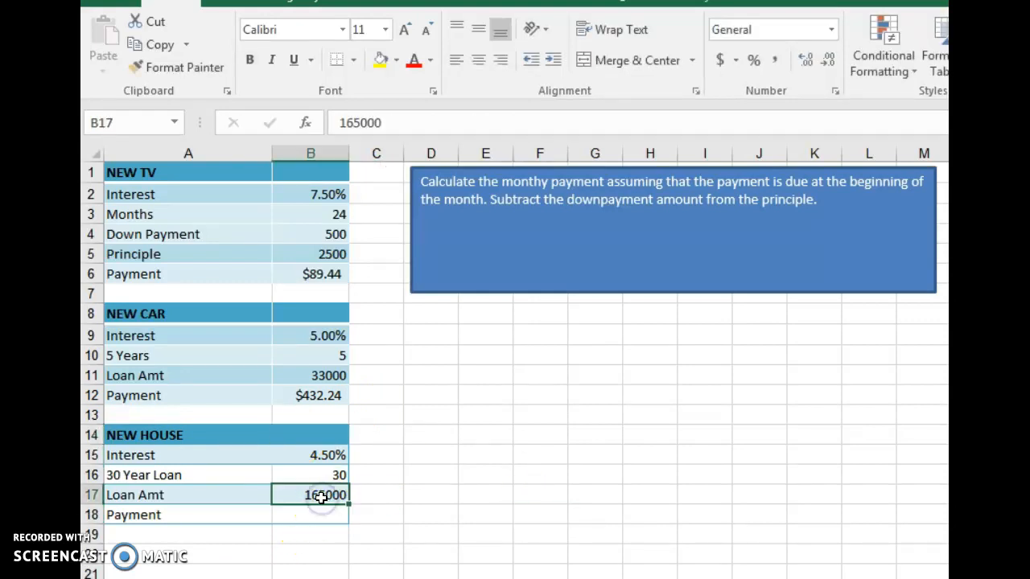
click(344, 474)
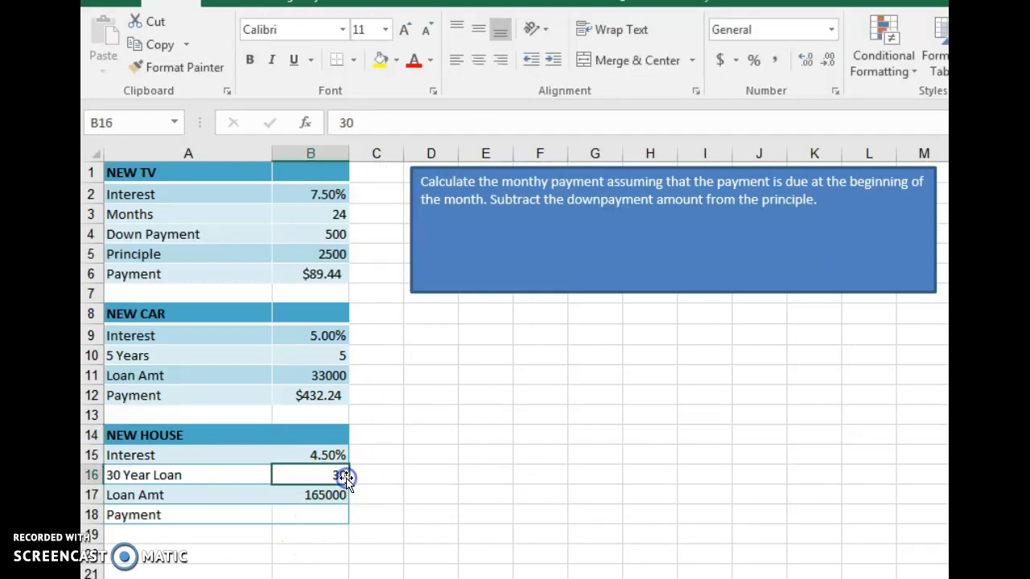
click(316, 449)
click(315, 512)
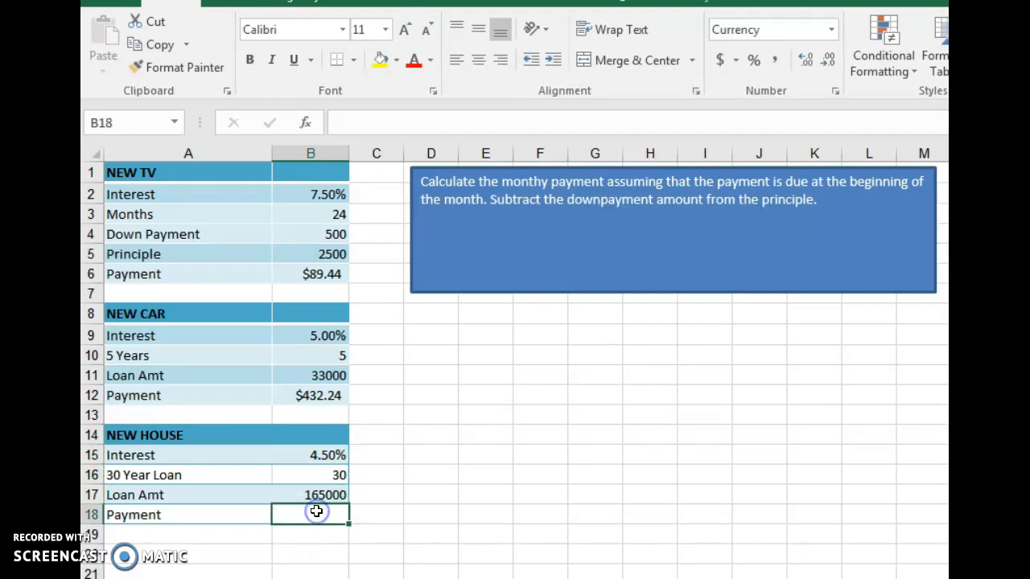
click(307, 125)
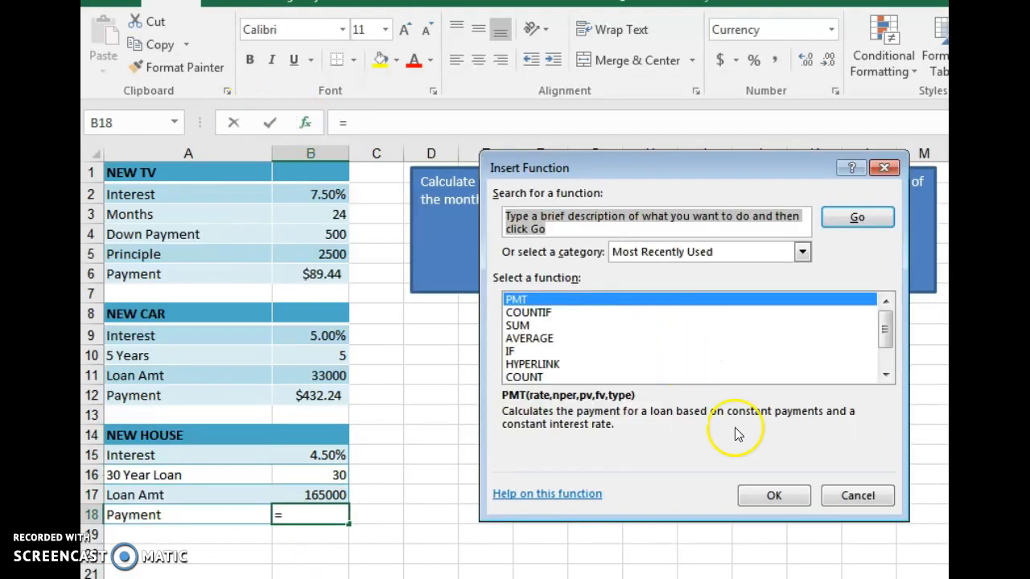
click(777, 497)
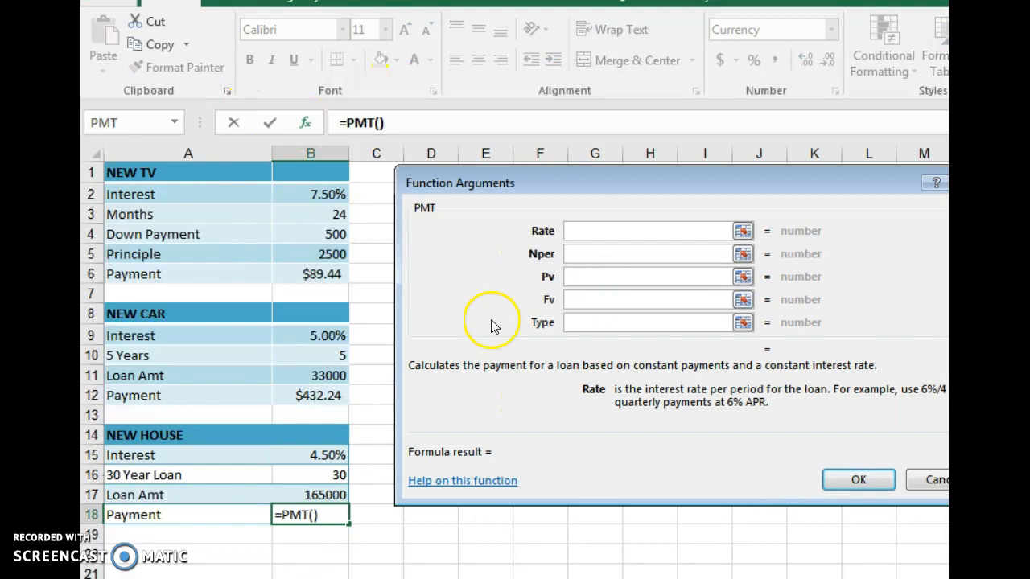
click(329, 454)
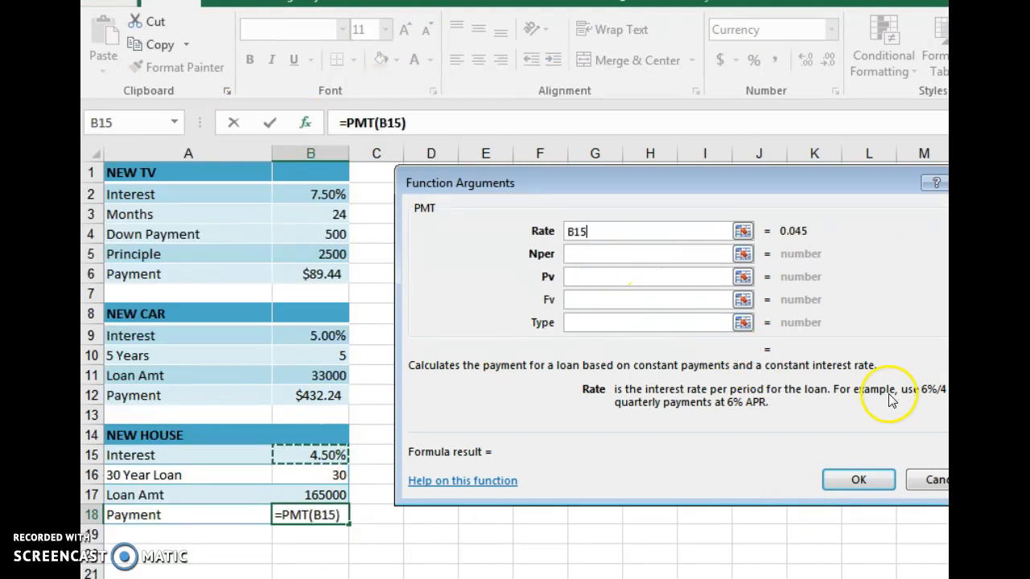
click(589, 235)
text(/12)
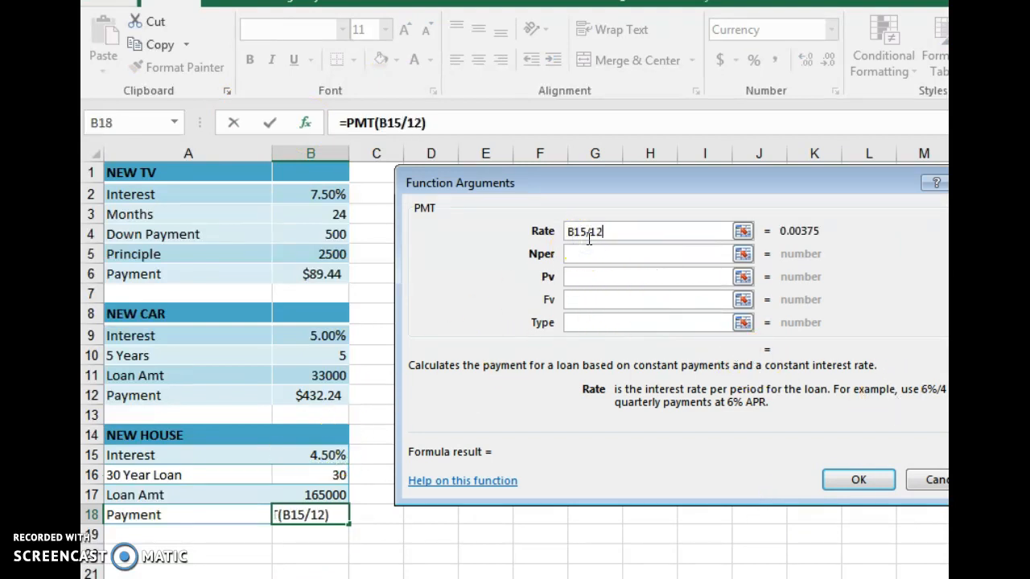
Set the number of periods for the NEW HOUSE payment to B16*12
click(594, 254)
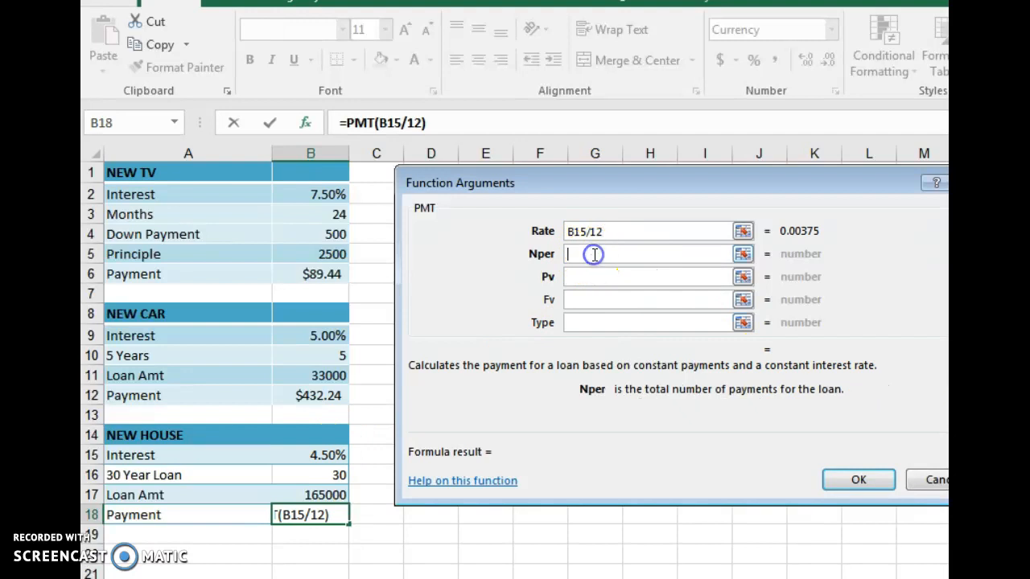
click(336, 475)
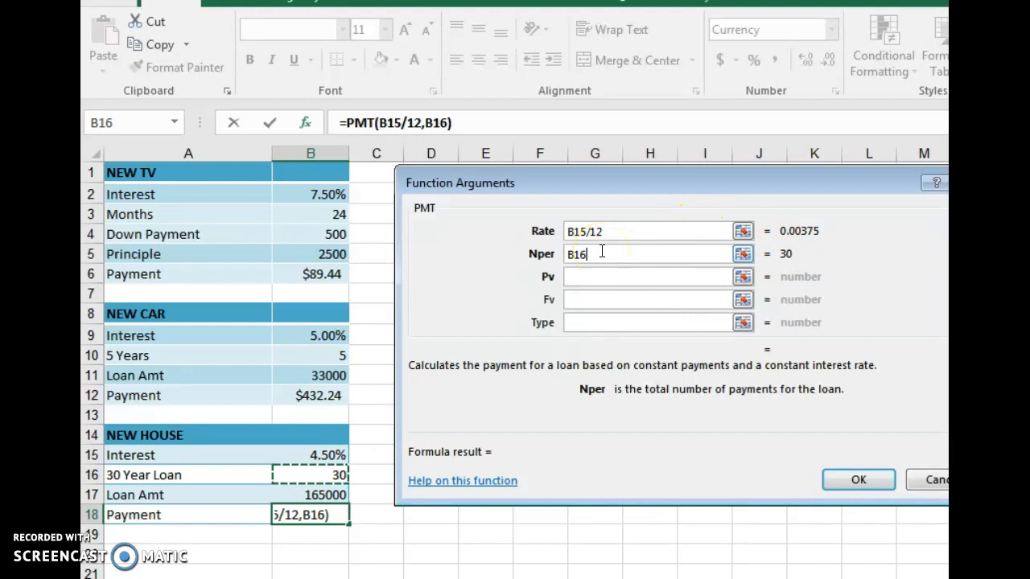
text(*12)
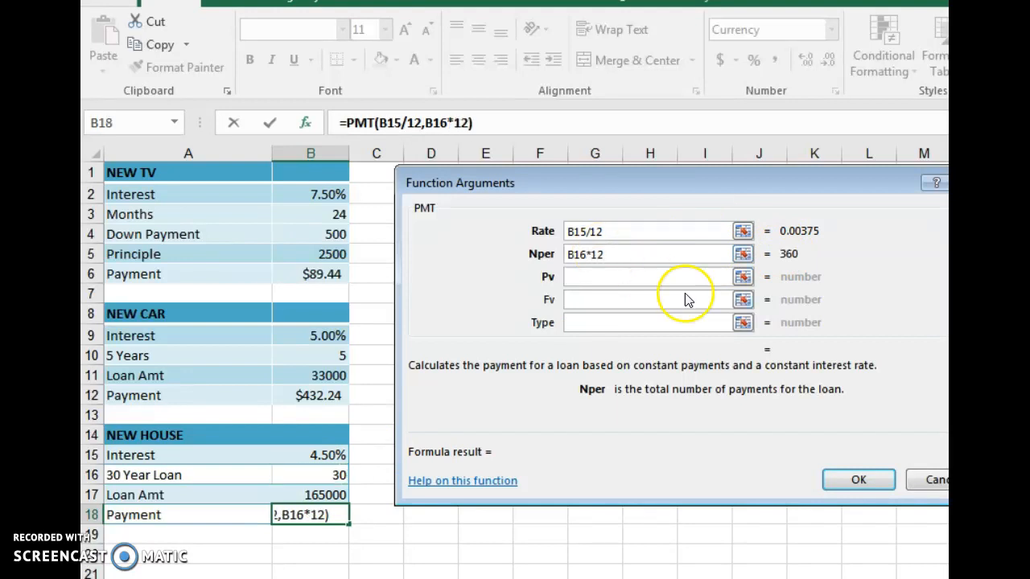
Set the NEW HOUSE payment's present value to B17-50000 and its type to 1, and complete the function
click(623, 276)
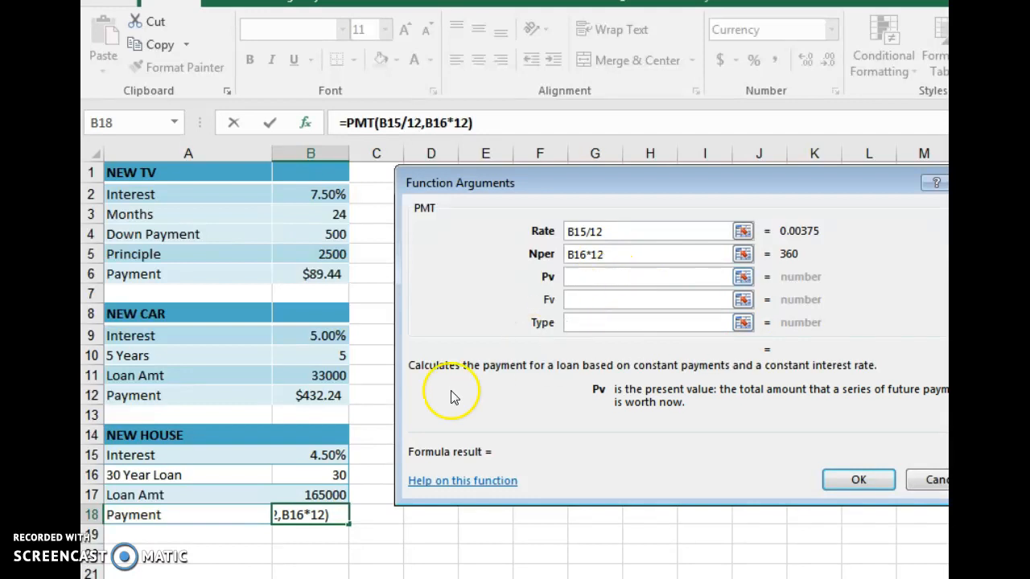
click(330, 494)
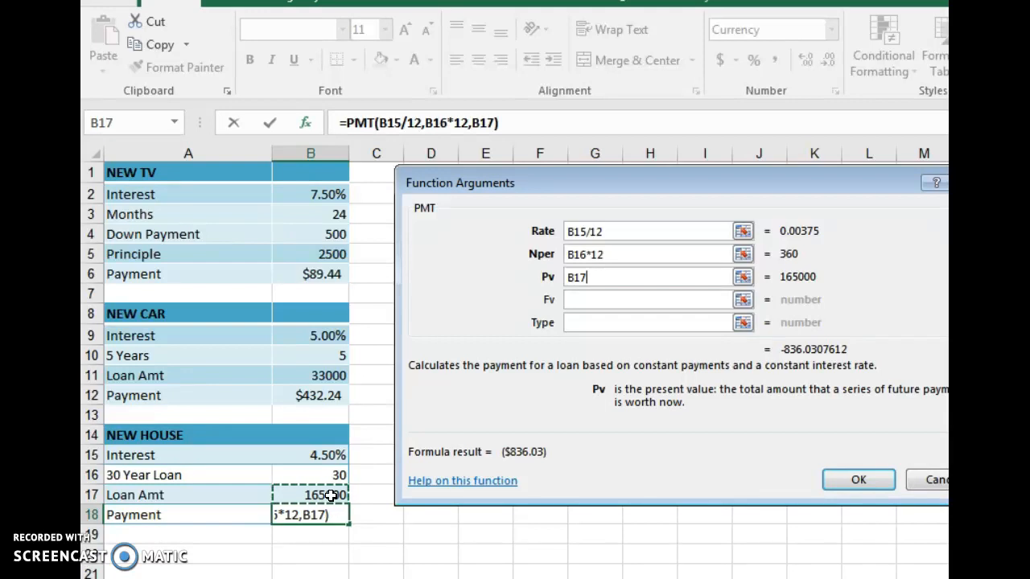
text(-)
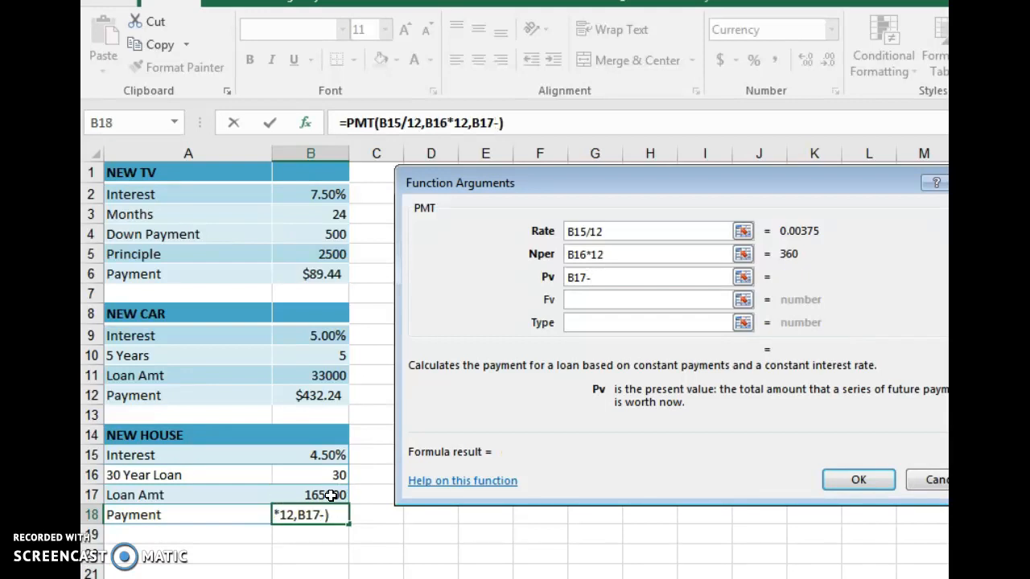
text(50)
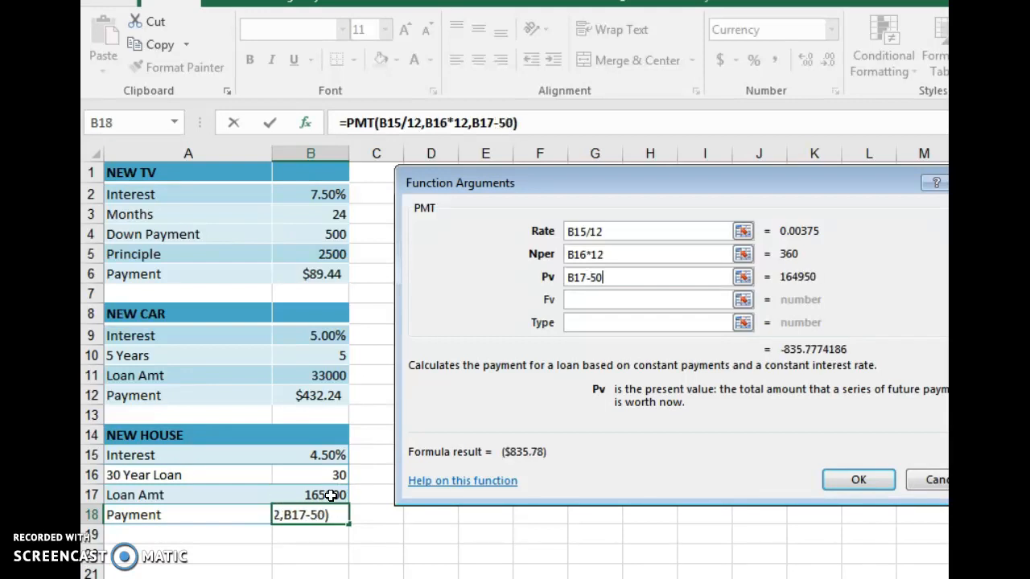
text(000)
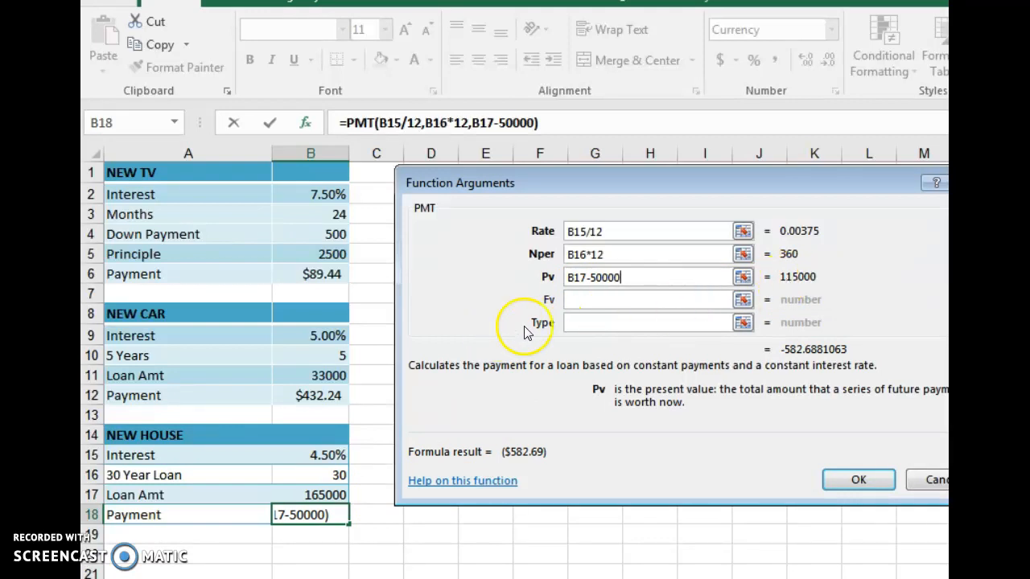
click(593, 323)
text(1)
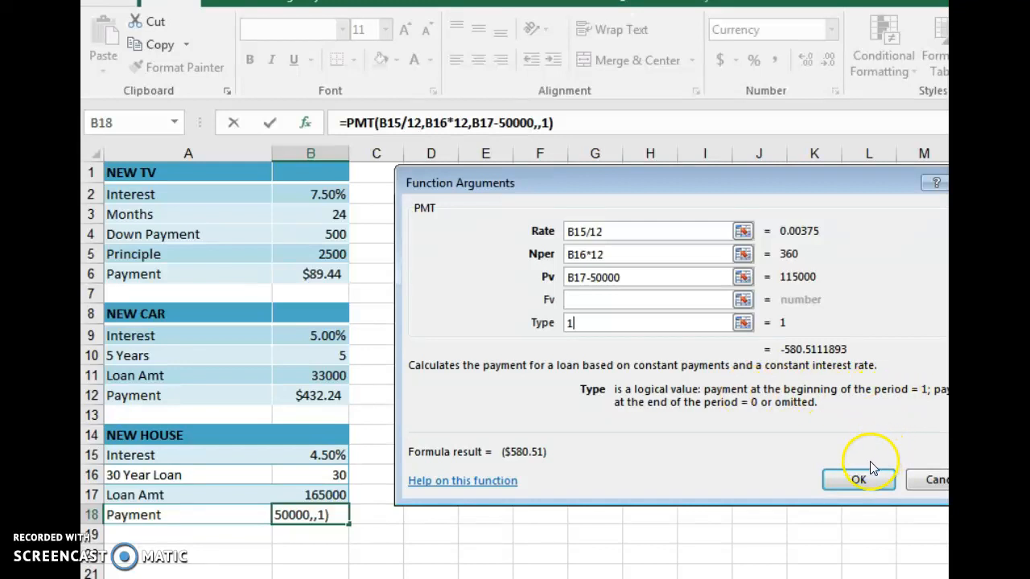
click(859, 480)
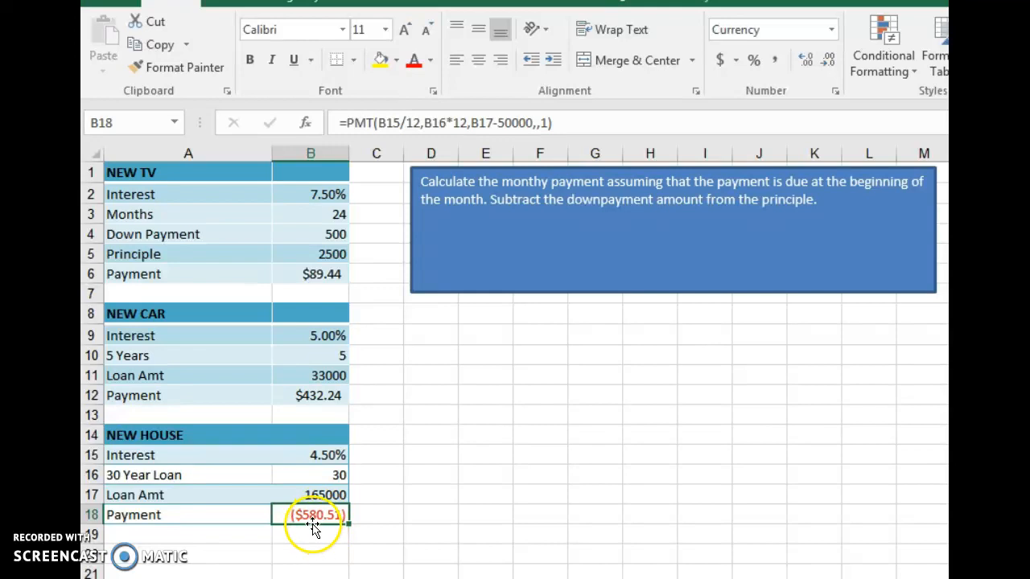
Put a minus sign before PMT in the NEW HOUSE formula in B18 to make the payment positive
click(346, 122)
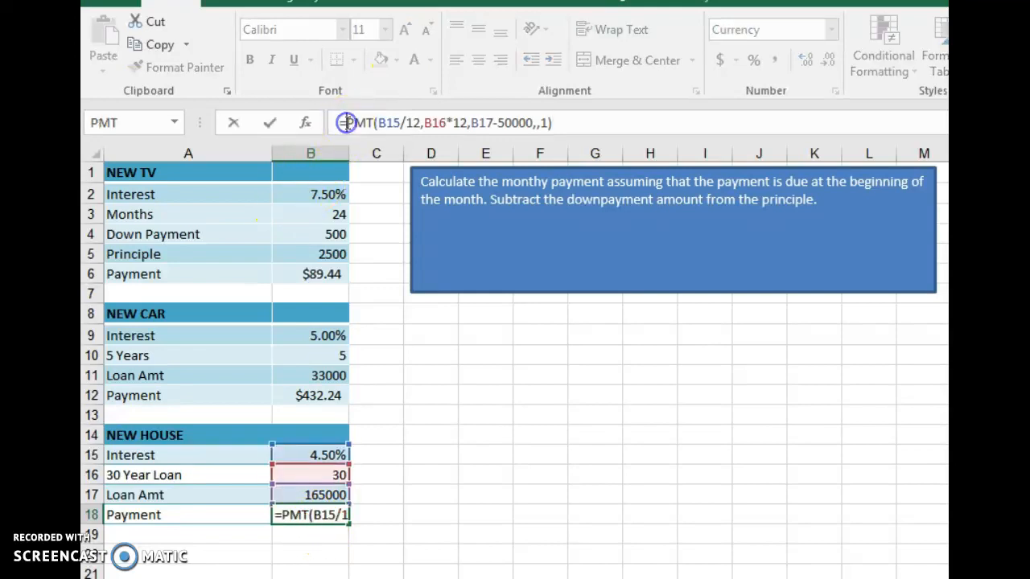
text(-)
key(Return)
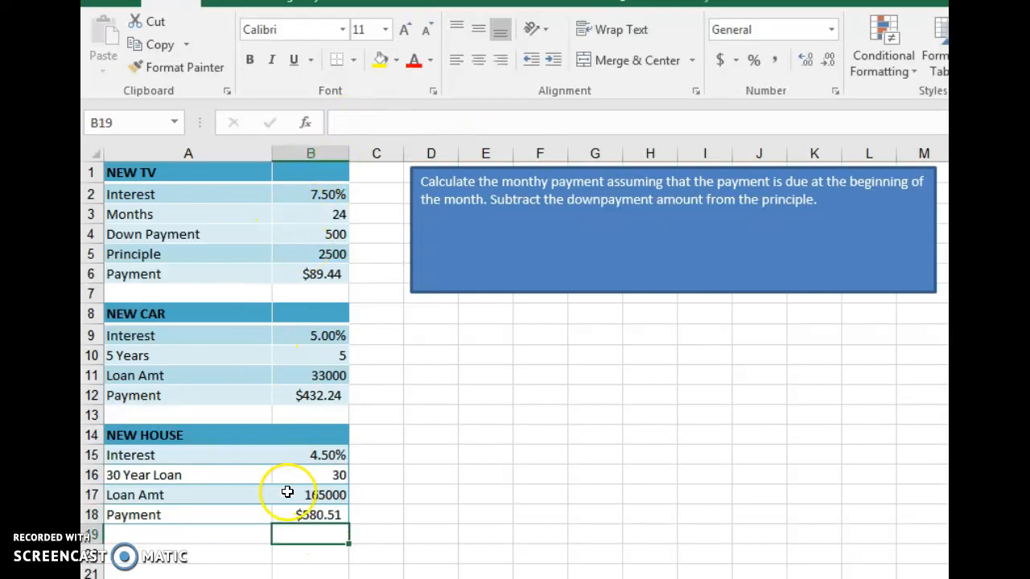
click(313, 517)
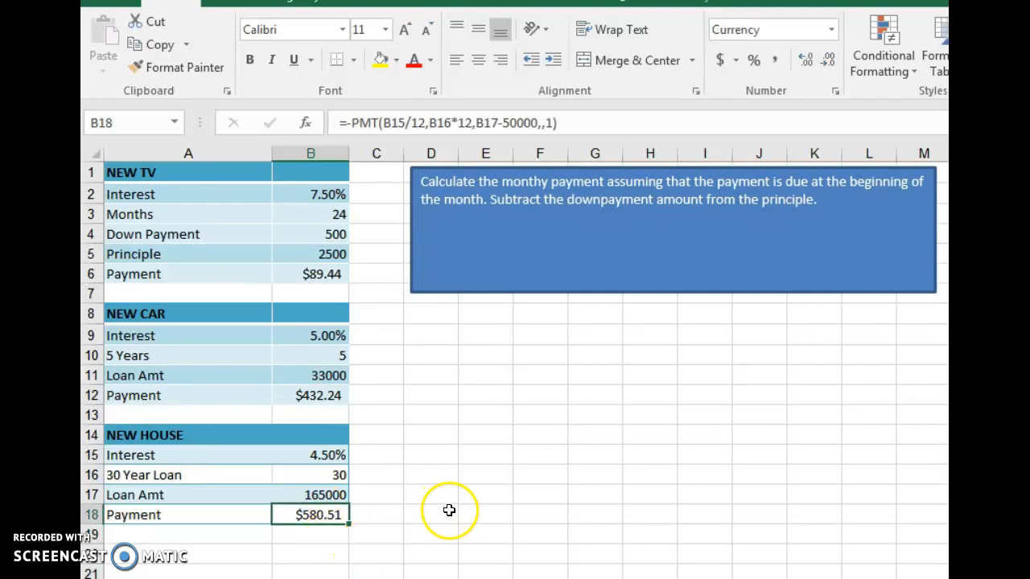
click(485, 517)
click(496, 517)
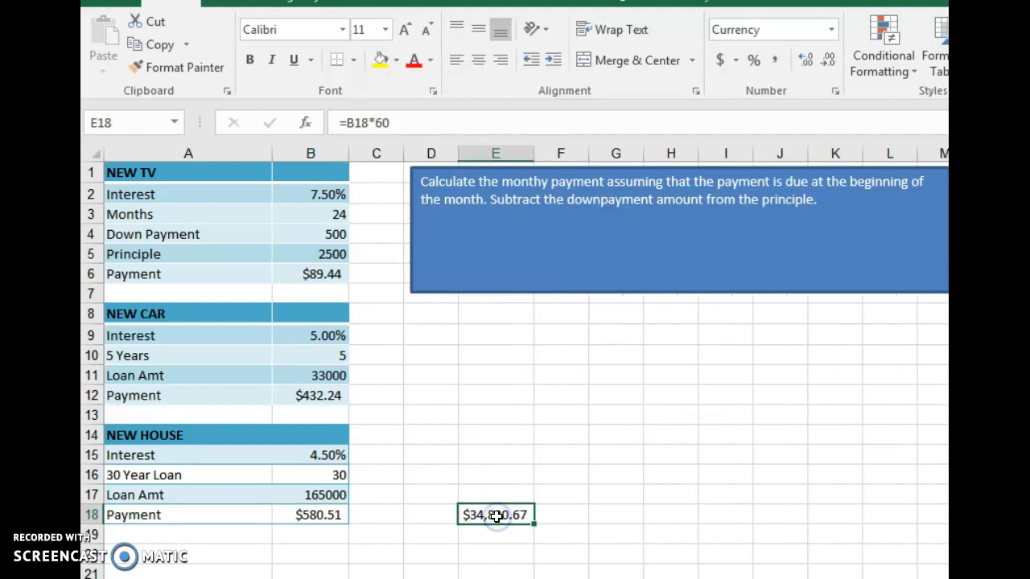
key(Delete)
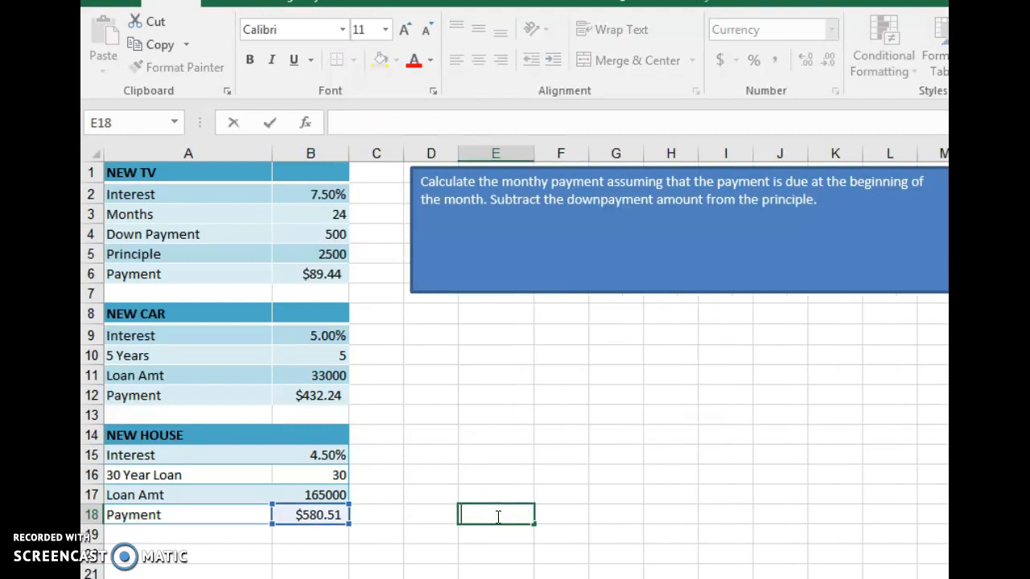
Calculate the total repaid on the house in D18 with =B18*360 and widen column D to fit the result
click(428, 515)
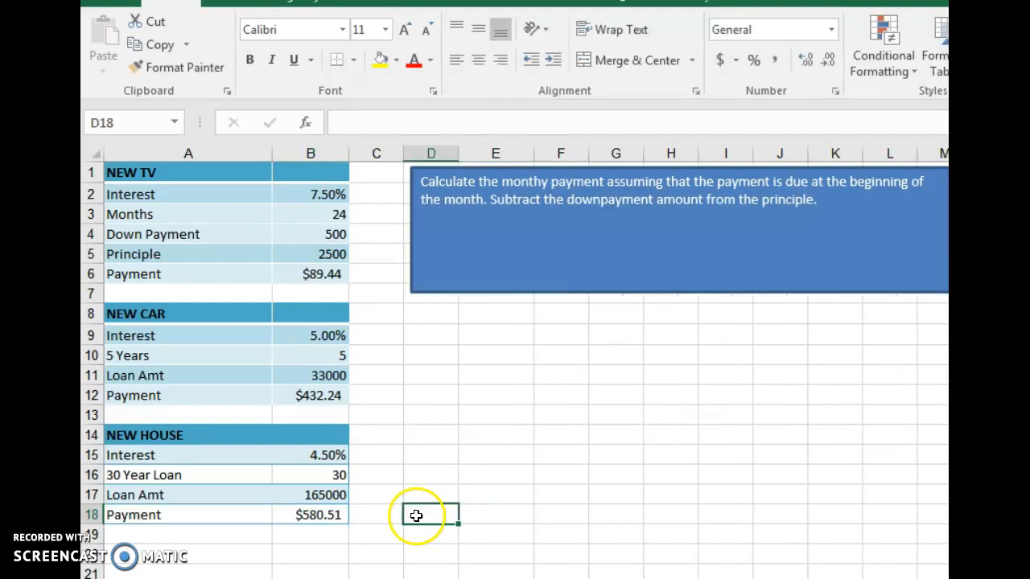
text(=)
click(314, 514)
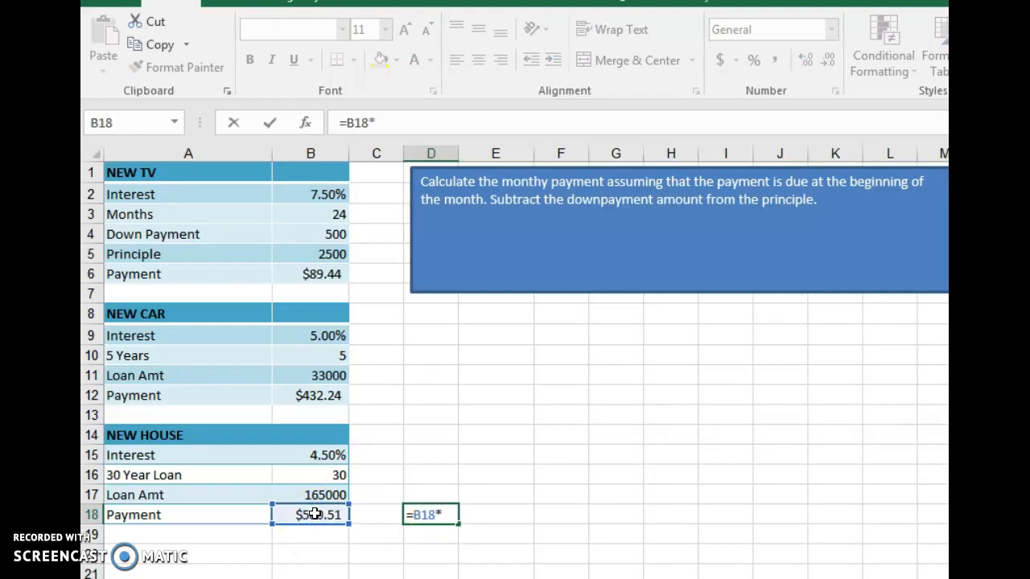
key(Return)
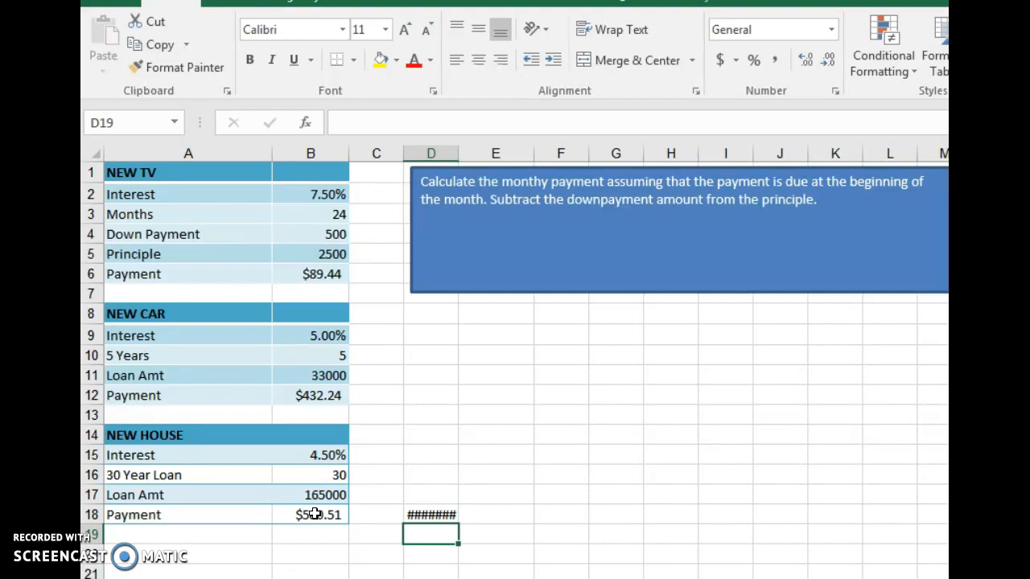
double_click(459, 150)
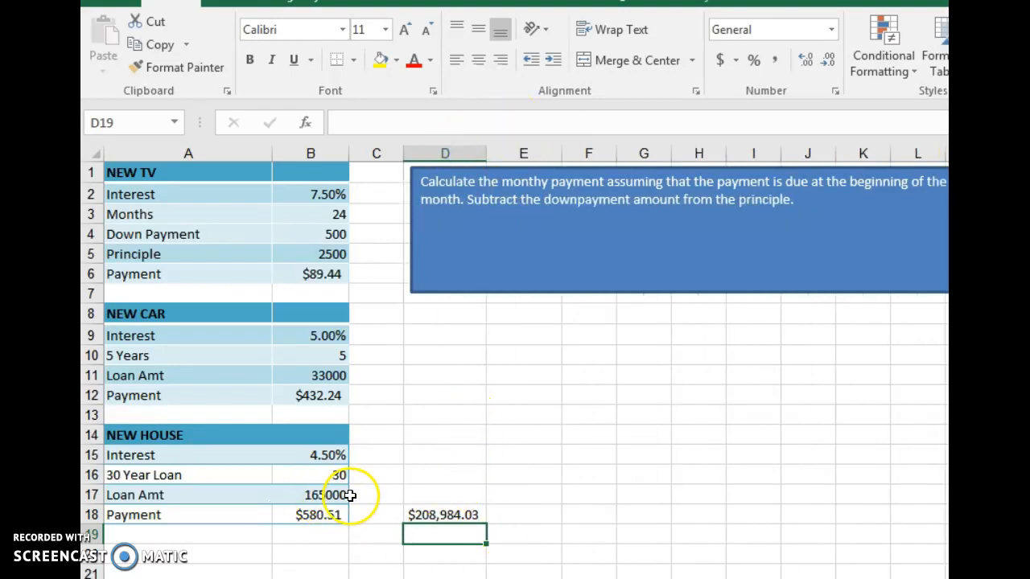
click(450, 516)
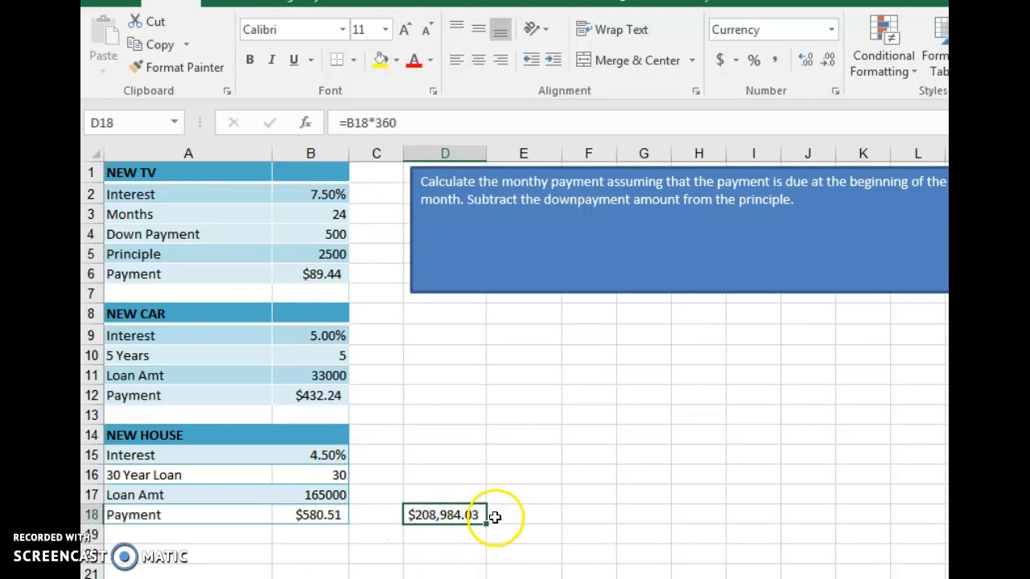
Calculate the difference between the total house repayment and the loan amount in E18 with =D18-B17
click(530, 512)
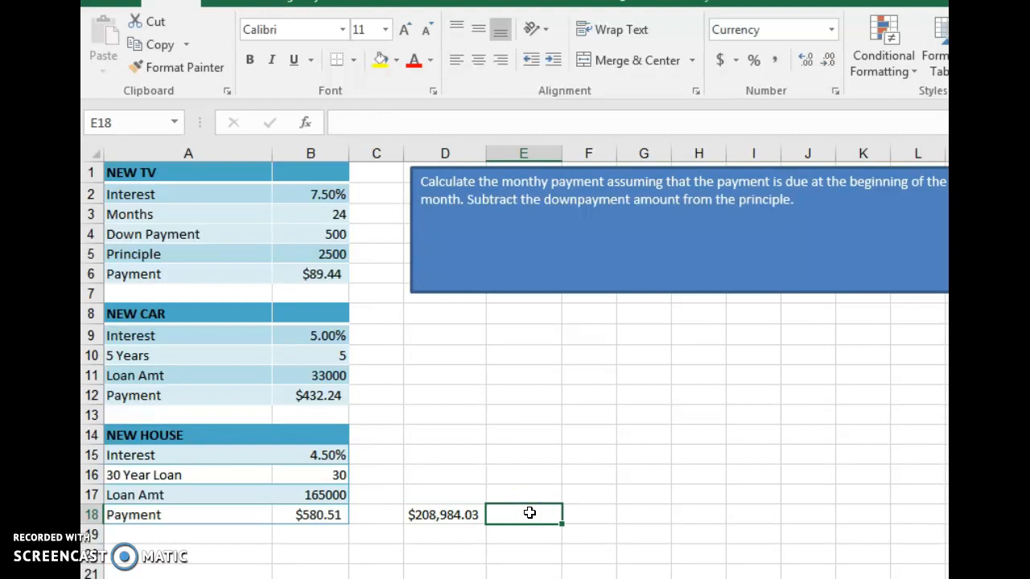
text(=)
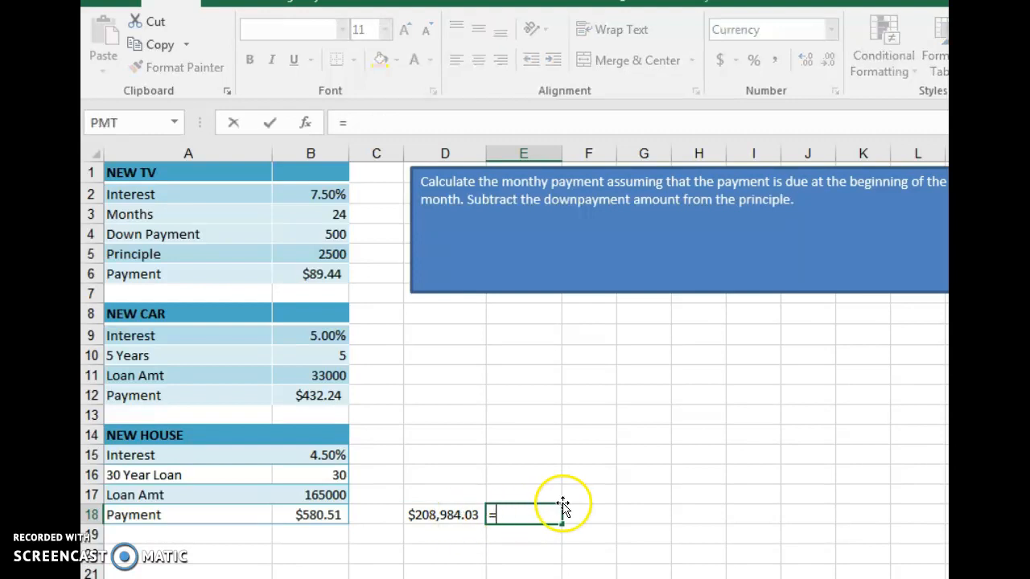
click(445, 517)
text(-)
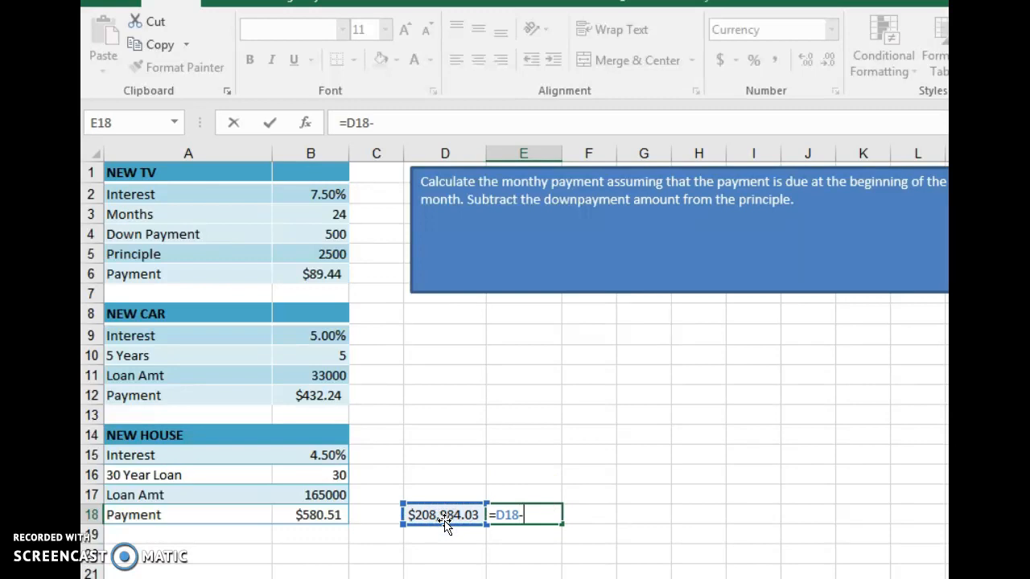
click(332, 497)
key(Return)
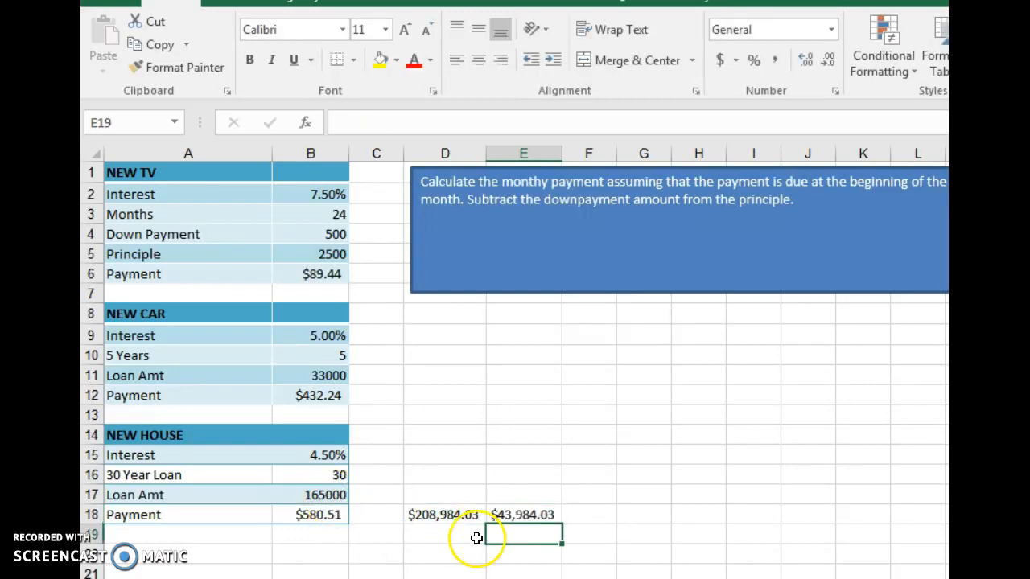
click(540, 515)
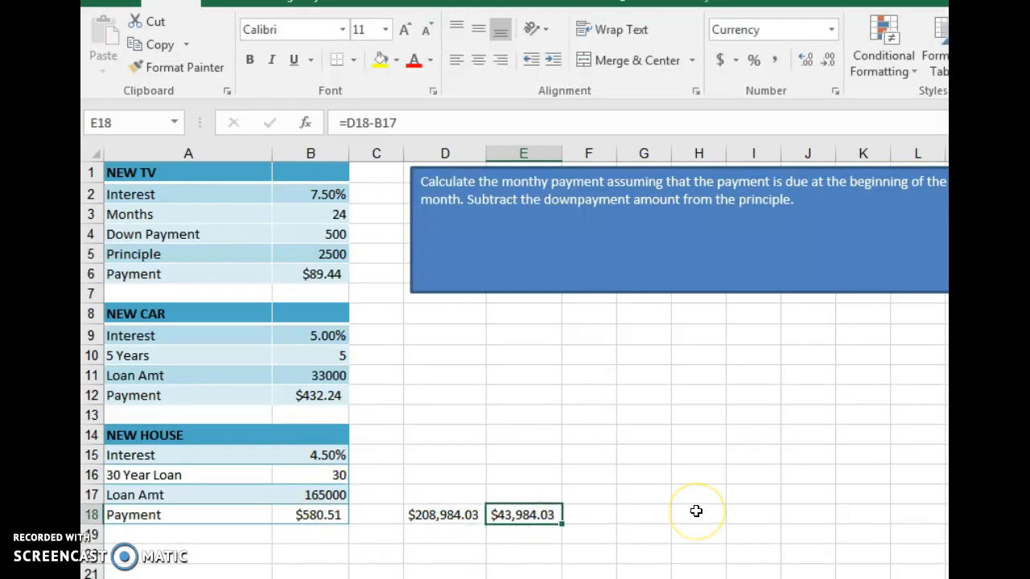